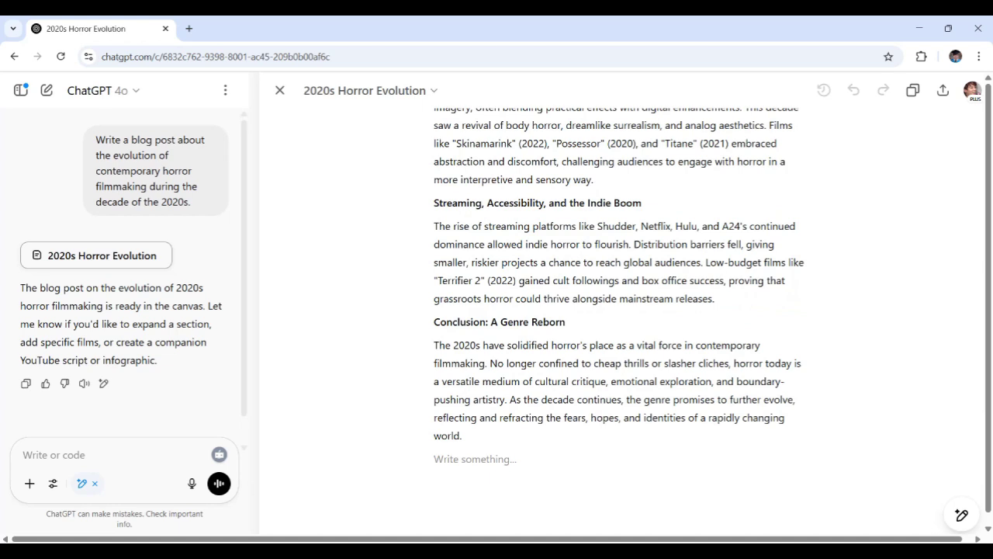
# - Adjust the length of the whole blog post to make it longer
pyautogui.moveTo(960, 512)
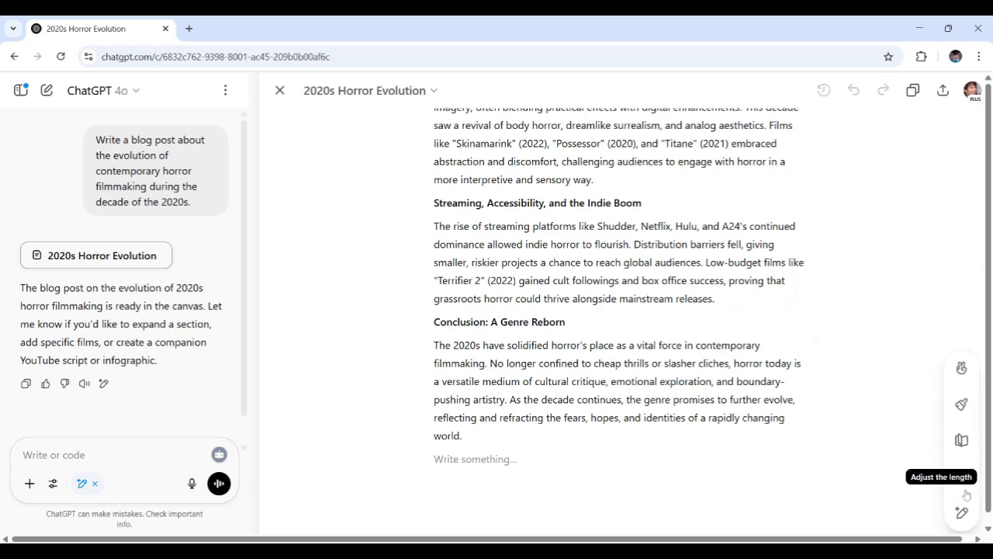
pyautogui.click(966, 495)
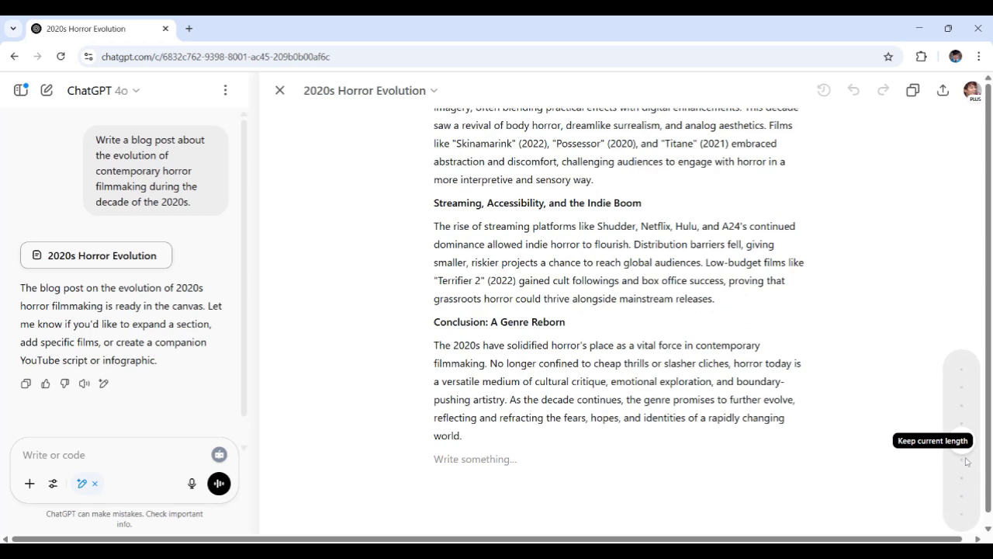
pyautogui.moveTo(960, 450); pyautogui.dragTo(961, 377)
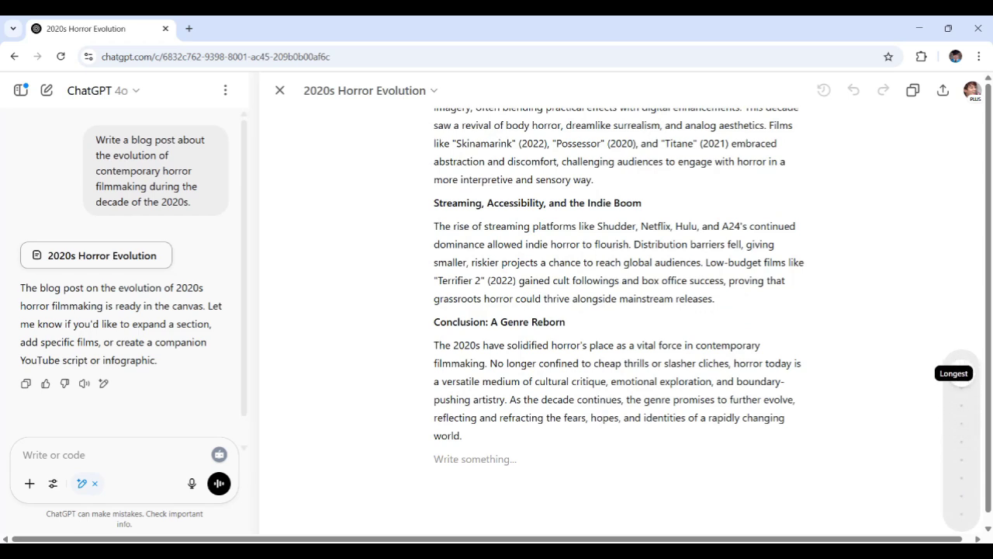
pyautogui.click(963, 399)
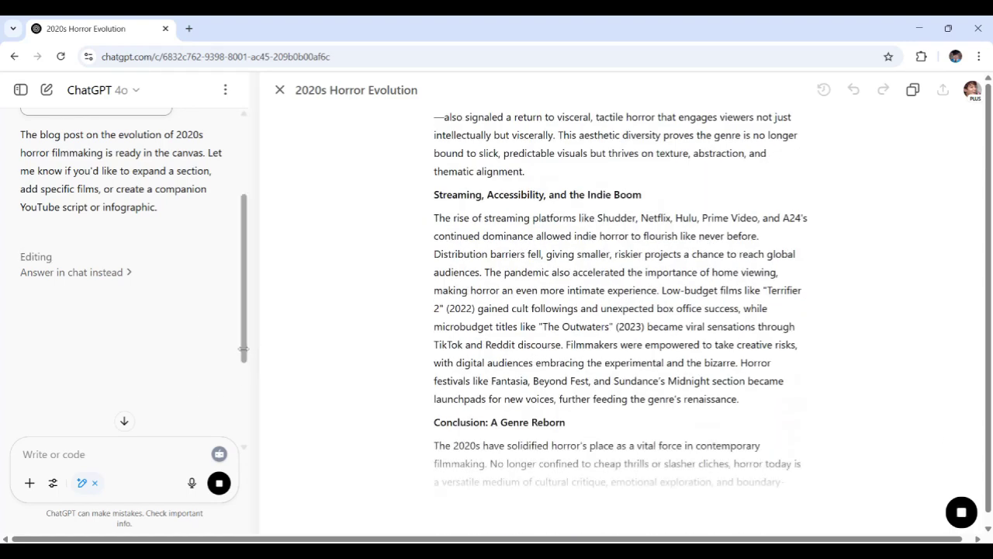
pyautogui.scroll(2, 250, 241)
pyautogui.scroll(-2, 609, 380)
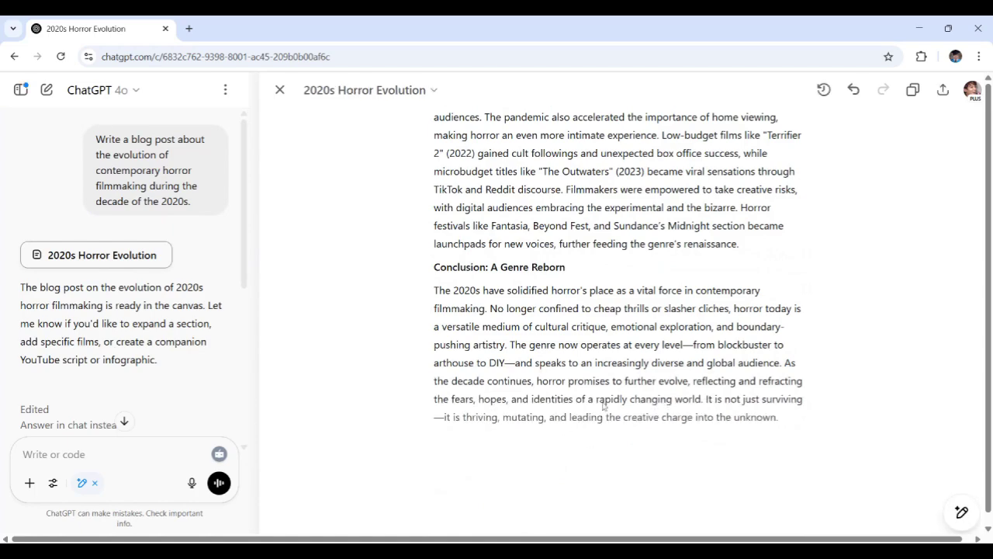
# - Rewrite the introduction paragraph of the blog post at the Middle School reading level
pyautogui.scroll(8, 609, 413)
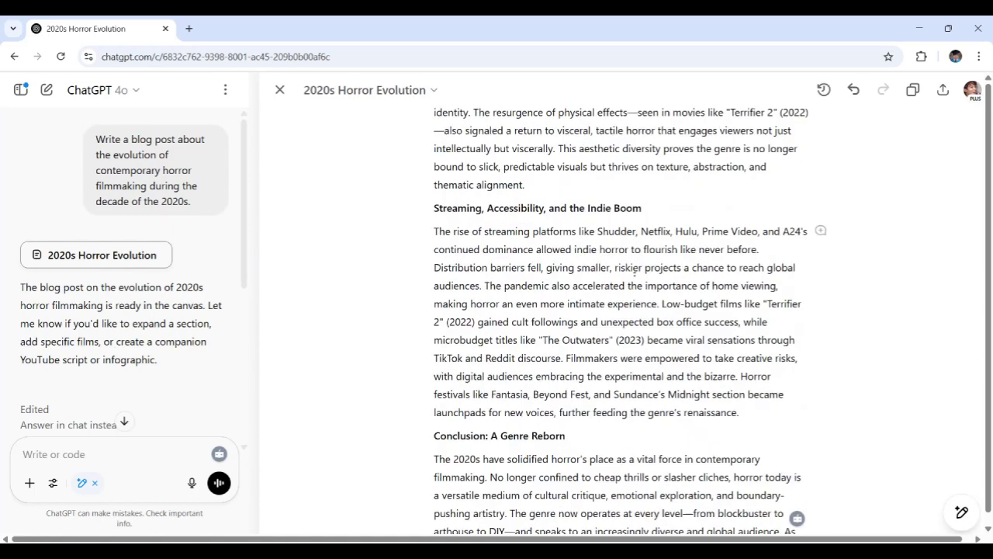
pyautogui.scroll(10, 620, 320)
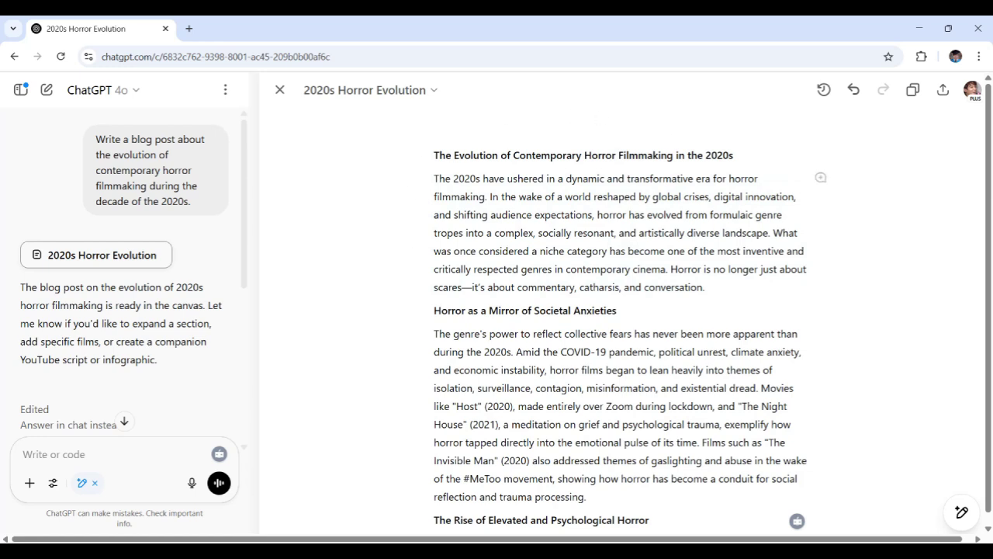
pyautogui.moveTo(705, 287); pyautogui.dragTo(434, 178)
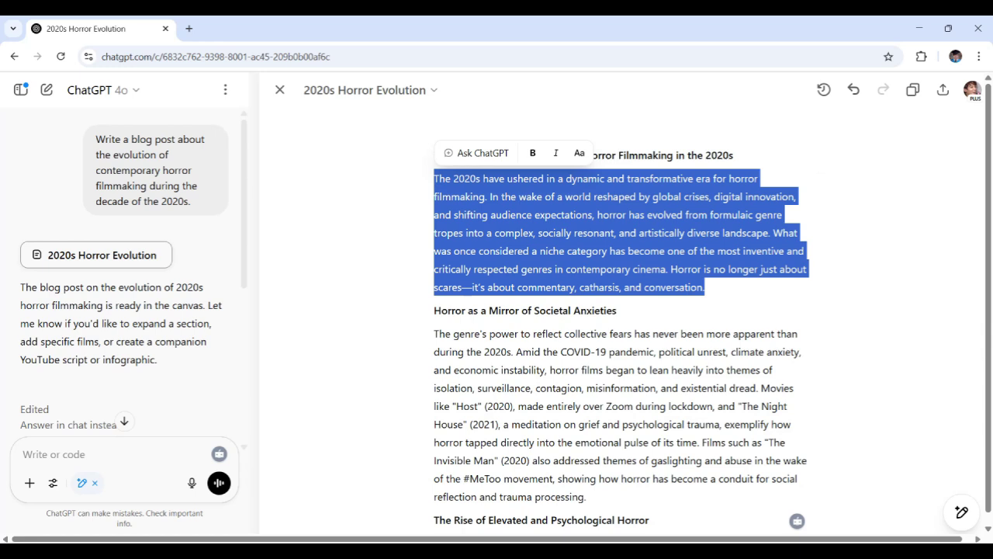
pyautogui.moveTo(961, 512)
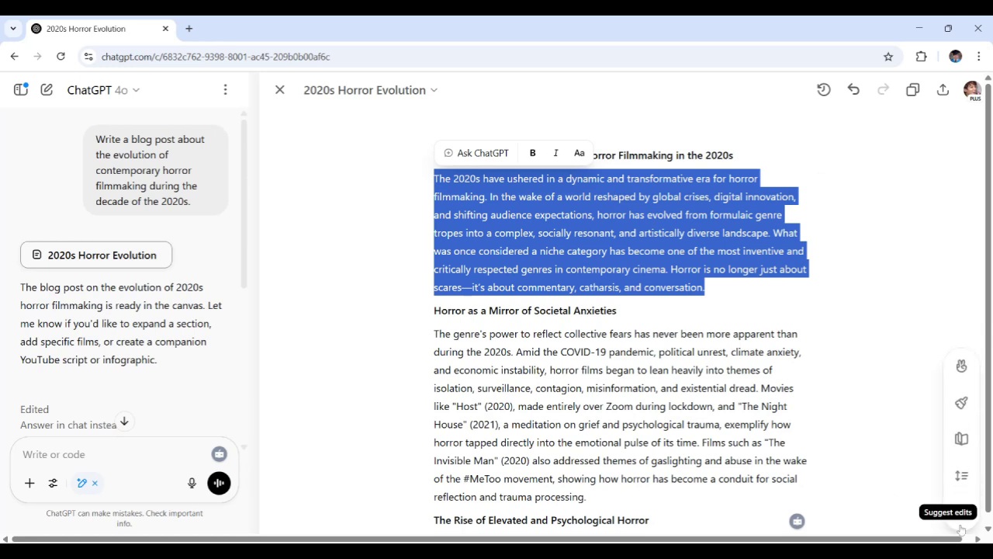
pyautogui.click(965, 453)
pyautogui.moveTo(964, 449); pyautogui.dragTo(963, 475)
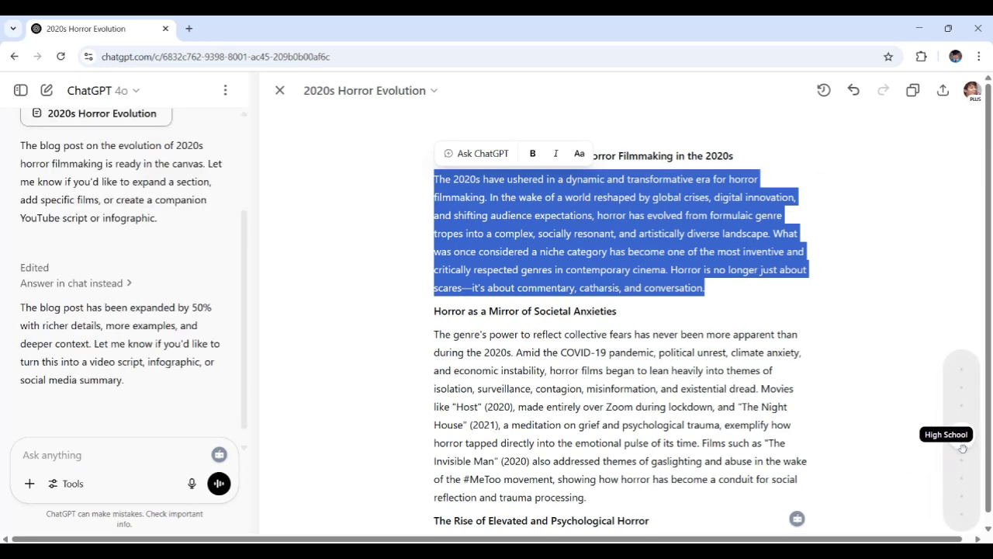
pyautogui.moveTo(962, 448); pyautogui.dragTo(962, 479)
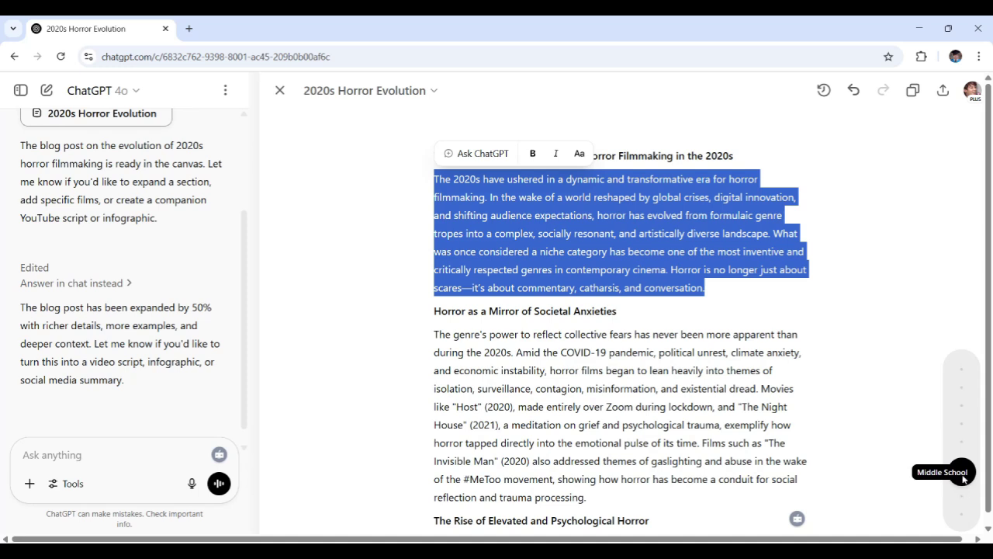
pyautogui.moveTo(965, 481)
pyautogui.mouseDown()
pyautogui.moveTo(963, 423)
pyautogui.moveTo(962, 464)
pyautogui.mouseUp()
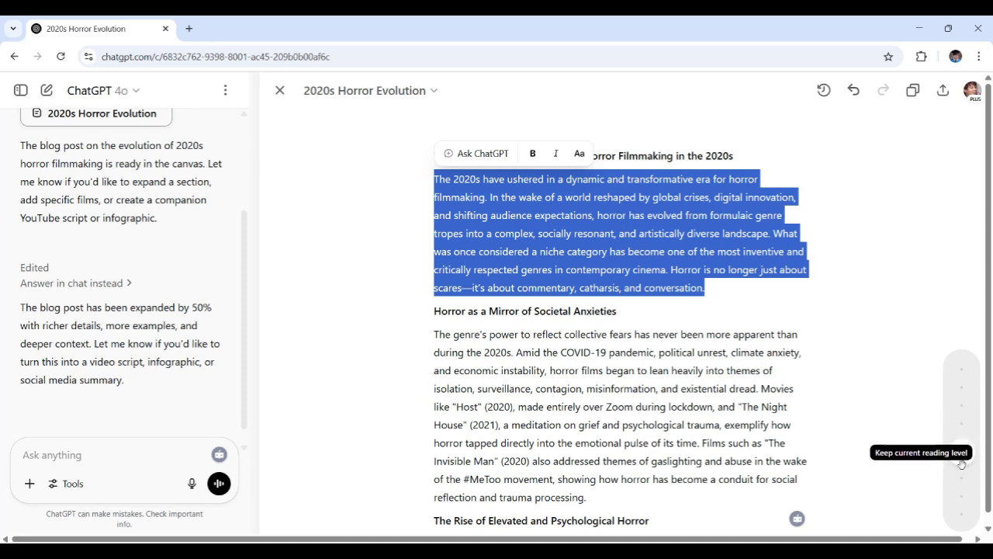
pyautogui.moveTo(963, 452); pyautogui.dragTo(962, 462)
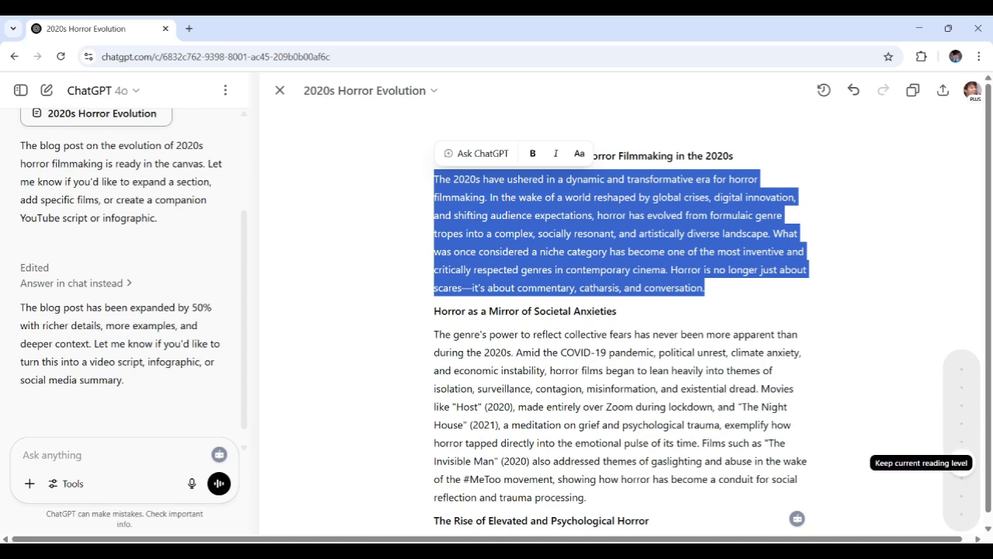
pyautogui.moveTo(962, 463); pyautogui.dragTo(964, 485)
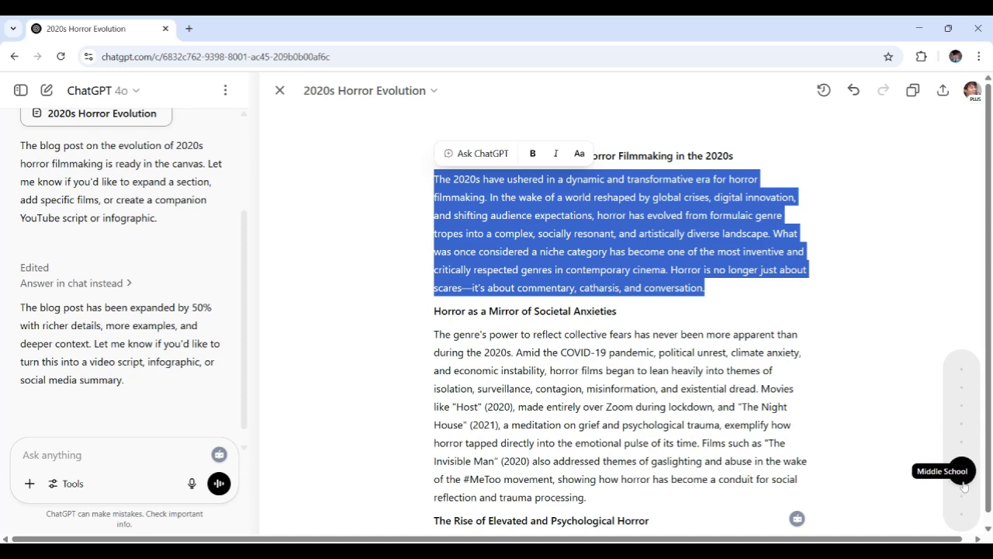
pyautogui.click(962, 475)
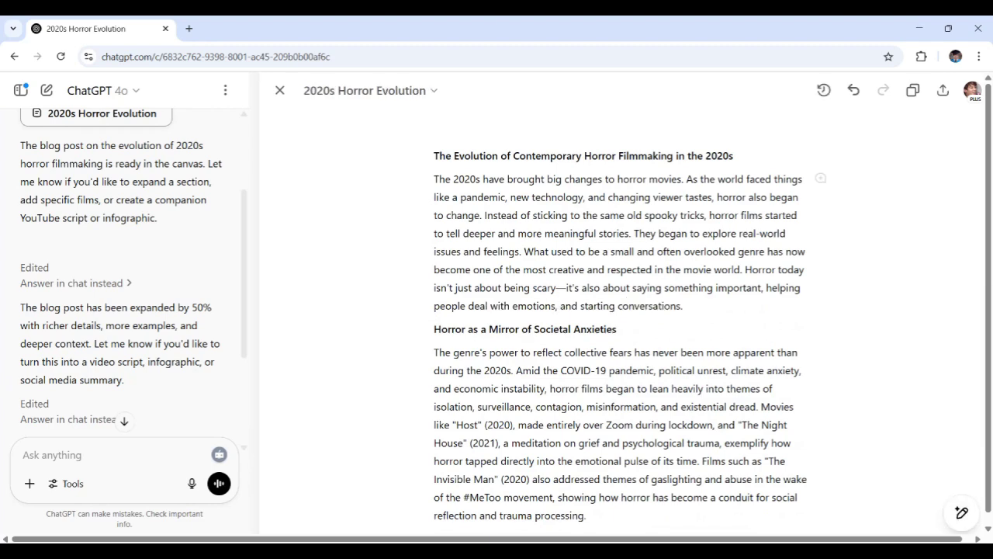
# - Show the tracked changes for the introduction to compare the old and new wording, and return to the normal view
pyautogui.click(822, 92)
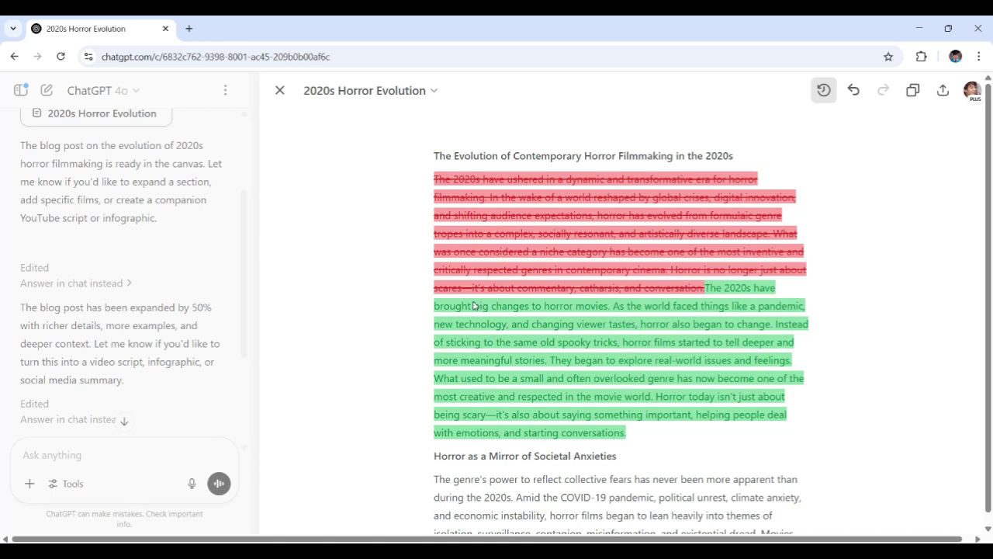
pyautogui.click(822, 91)
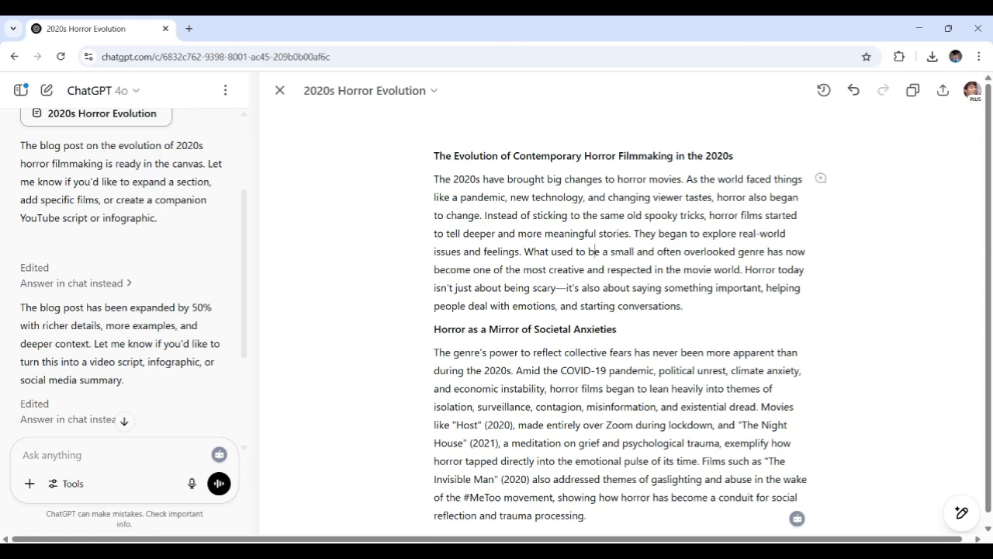
pyautogui.moveTo(683, 305); pyautogui.dragTo(432, 181)
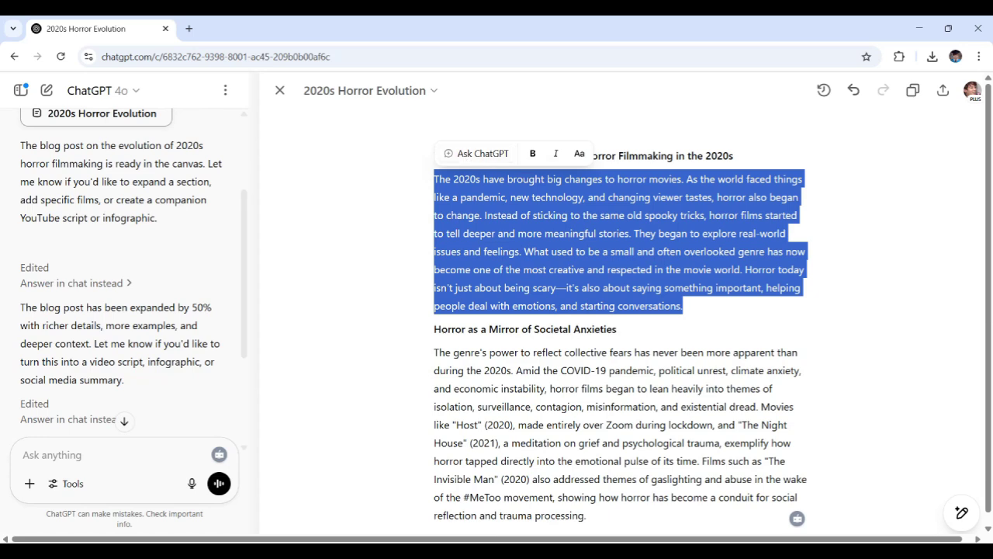
pyautogui.click(688, 306)
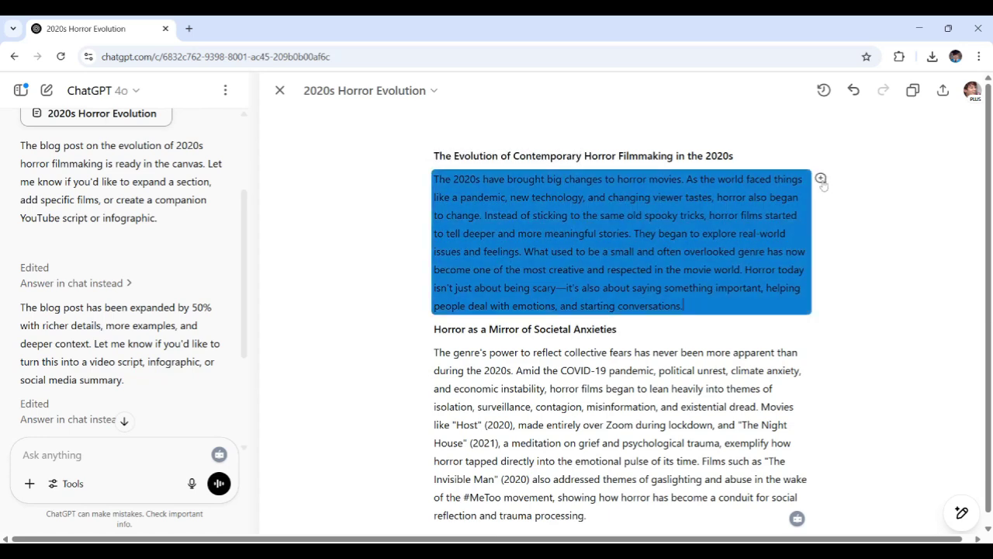
pyautogui.click(821, 180)
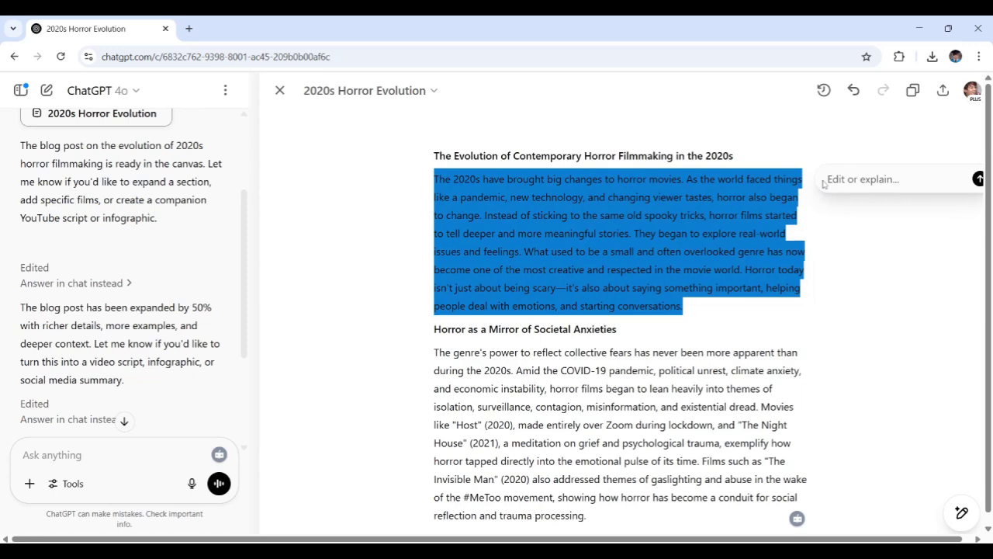
pyautogui.click(722, 269)
pyautogui.moveTo(683, 306); pyautogui.dragTo(434, 182)
pyautogui.click(476, 153)
pyautogui.click(570, 268)
pyautogui.click(821, 178)
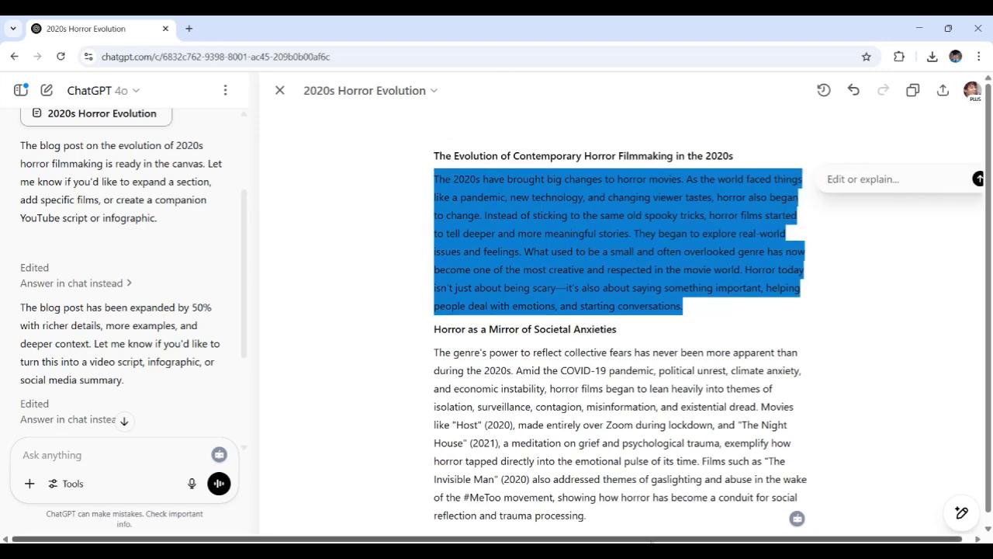
pyautogui.moveTo(698, 538); pyautogui.dragTo(708, 538)
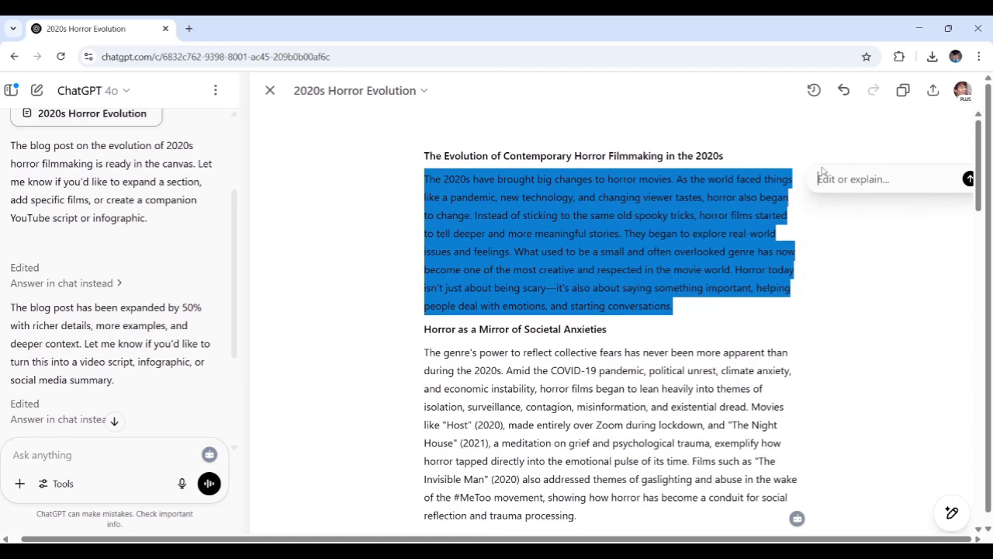
pyautogui.click(609, 329)
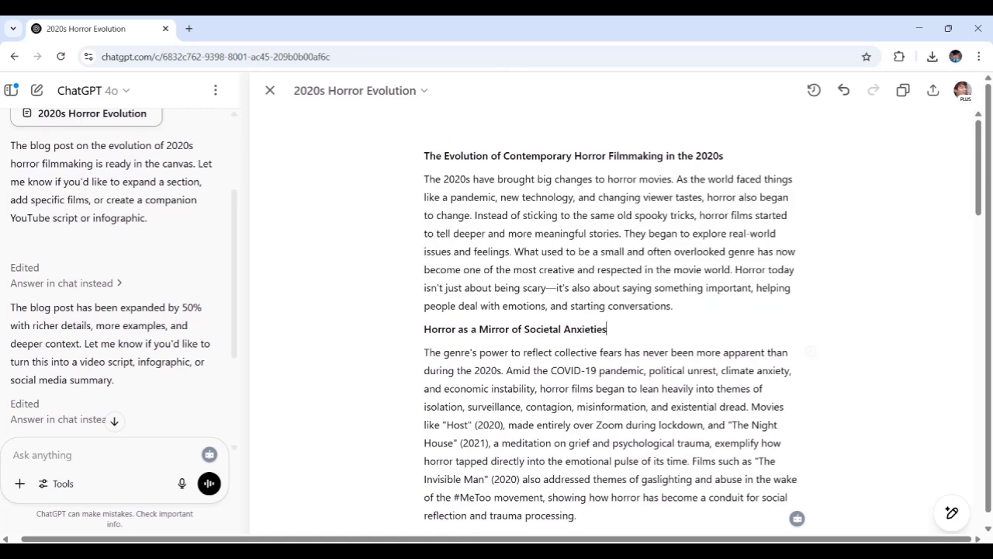
pyautogui.moveTo(424, 353); pyautogui.dragTo(703, 424)
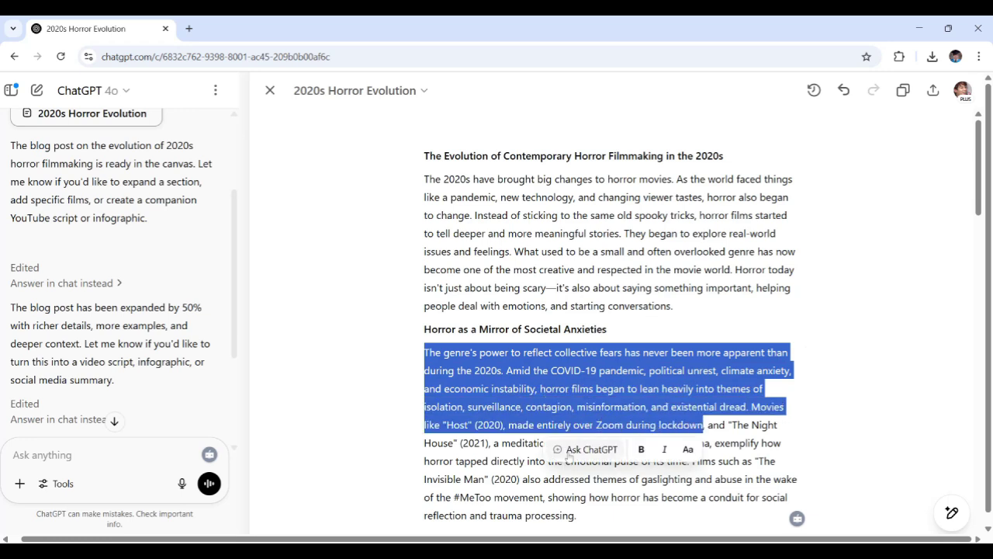
pyautogui.click(569, 450)
pyautogui.click(643, 388)
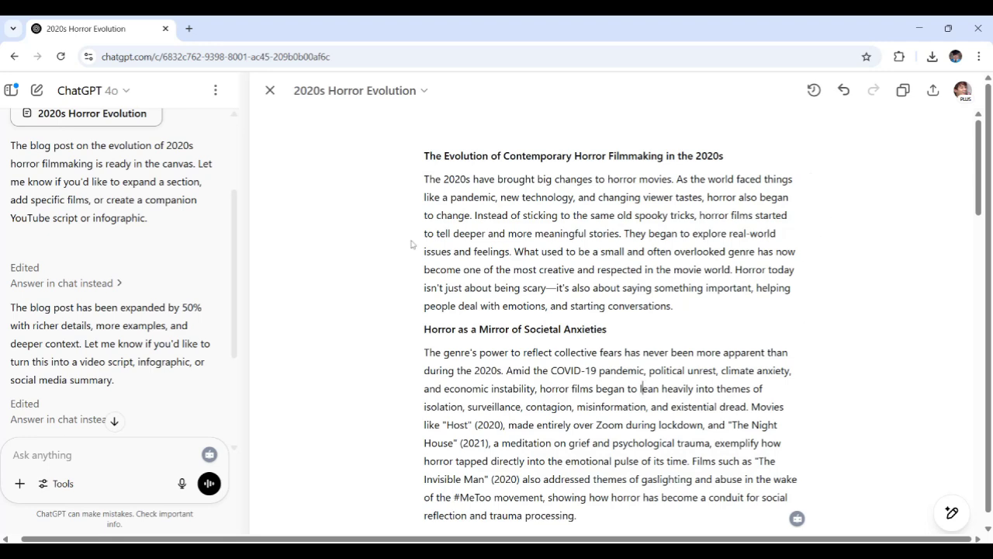
# - Submit an edit request on the introduction paragraph: "Write the introduction section here in a more direct yet informative tone."
pyautogui.click(811, 180)
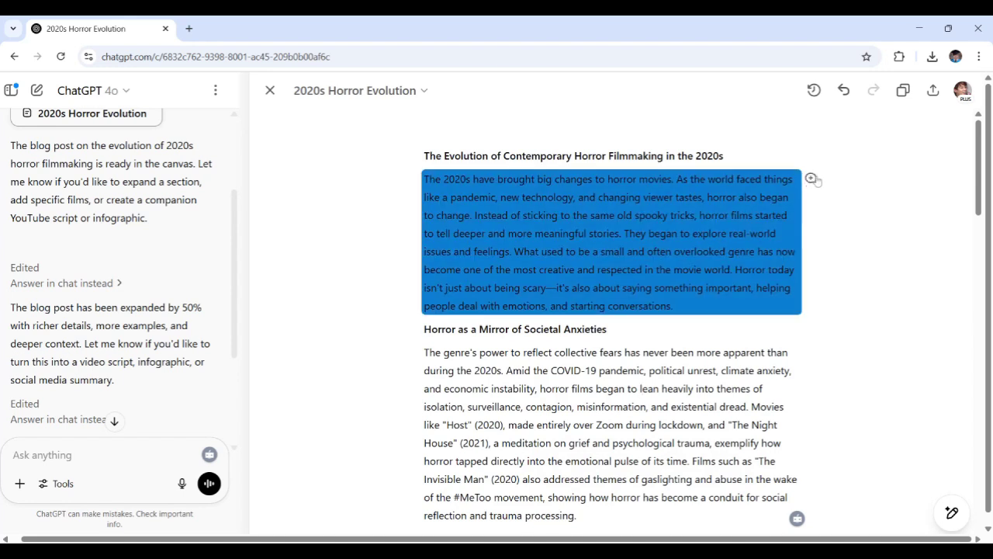
pyautogui.click(811, 179)
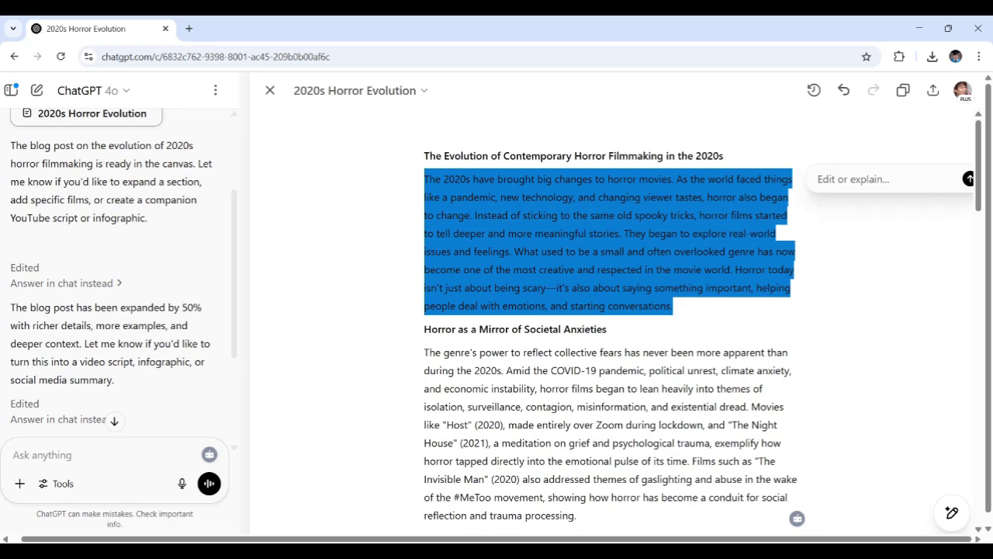
pyautogui.write('Write the introduction section here in a more direct yet informative tone.')
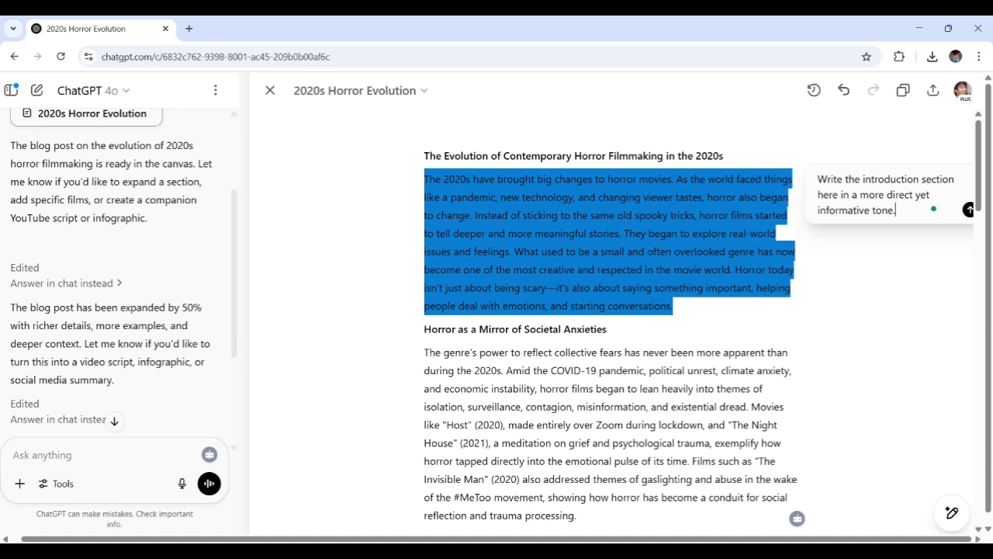
pyautogui.doubleClick(900, 195)
pyautogui.doubleClick(845, 210)
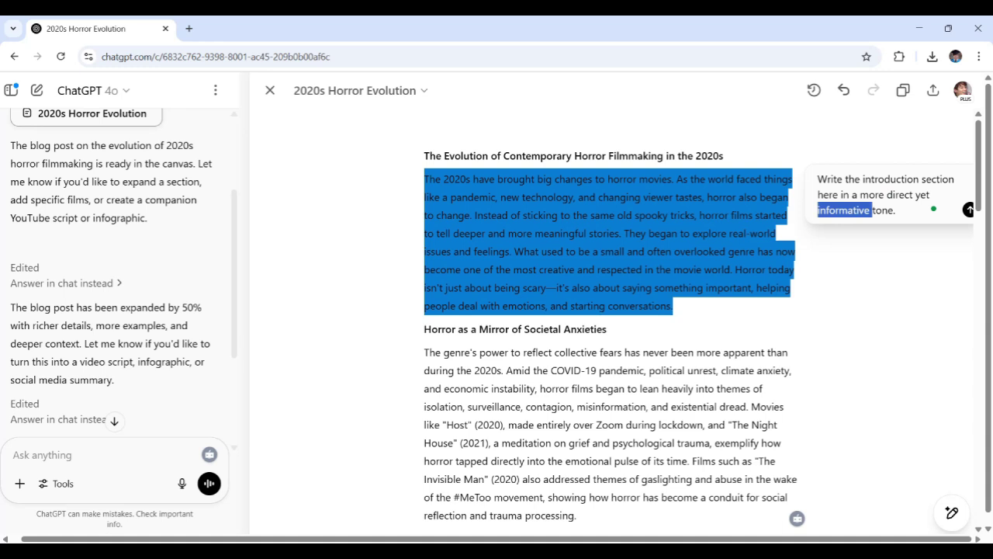
pyautogui.click(897, 210)
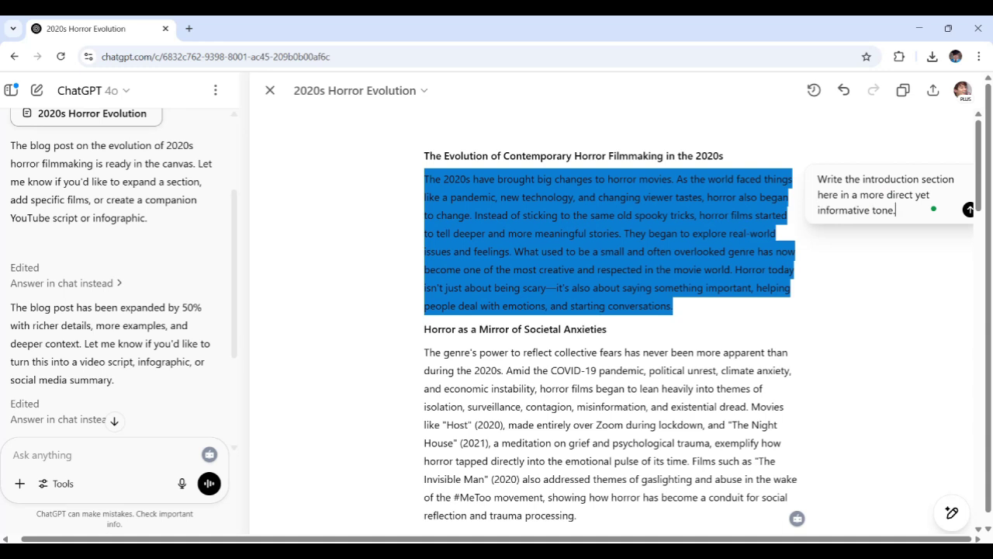
pyautogui.click(968, 210)
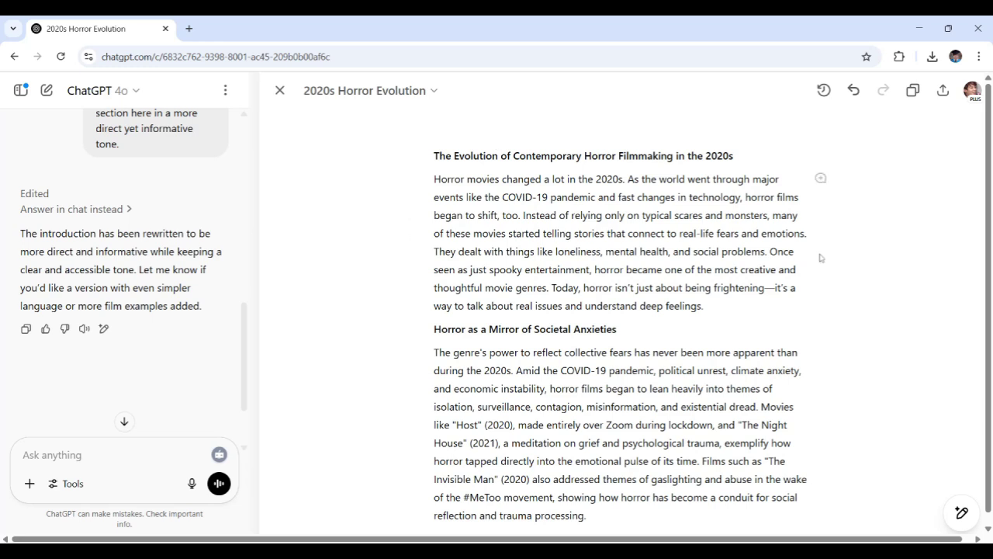
# - Compare the rewritten introduction with its previous version, hide the changes, and look through the rest of the blog post
pyautogui.click(823, 90)
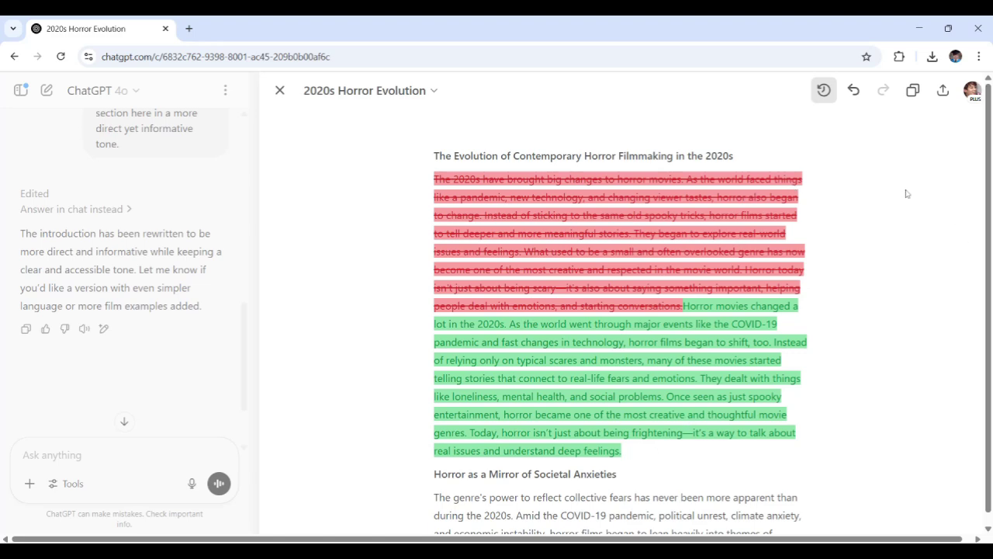
pyautogui.click(822, 90)
pyautogui.scroll(-6, 663, 412)
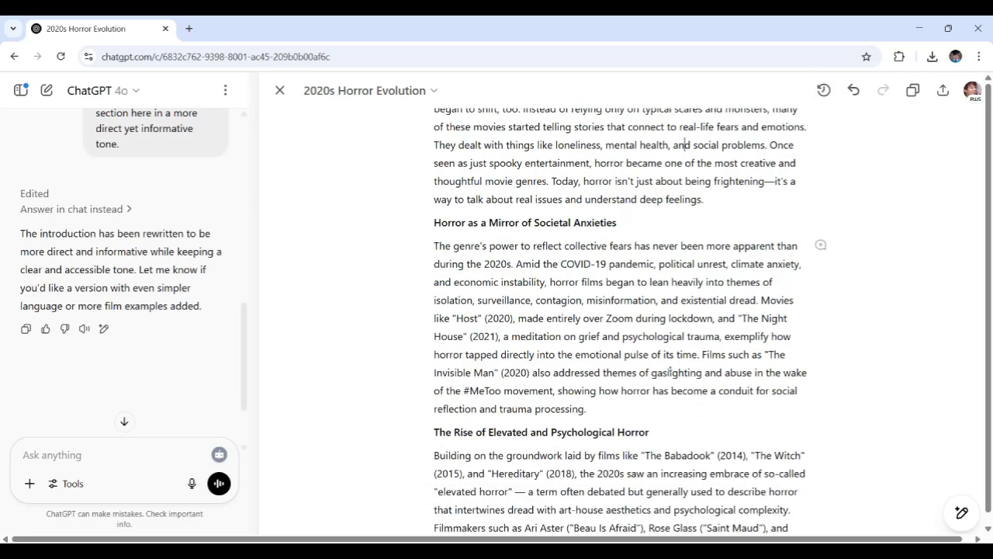
pyautogui.scroll(-9, 664, 414)
pyautogui.scroll(15, 663, 413)
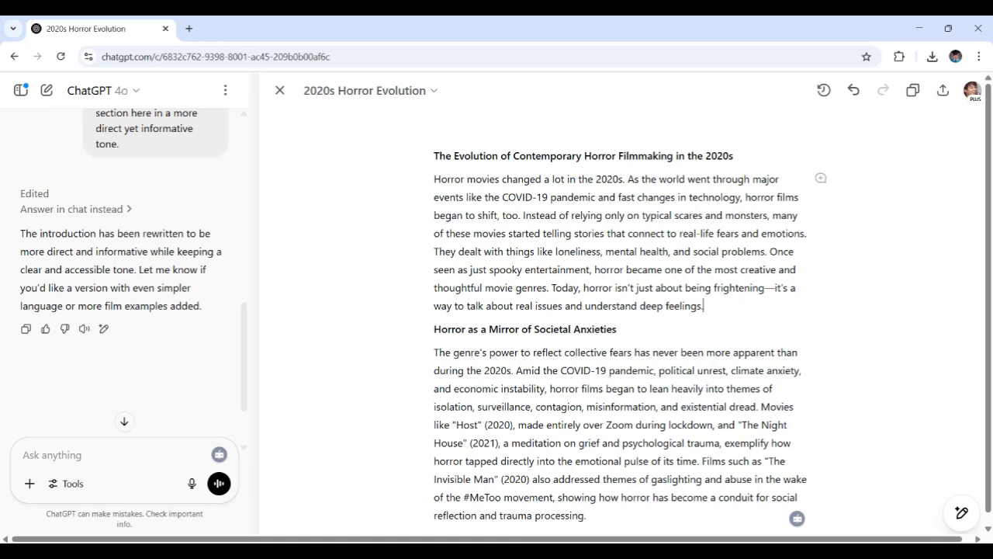
pyautogui.moveTo(704, 306); pyautogui.dragTo(434, 182)
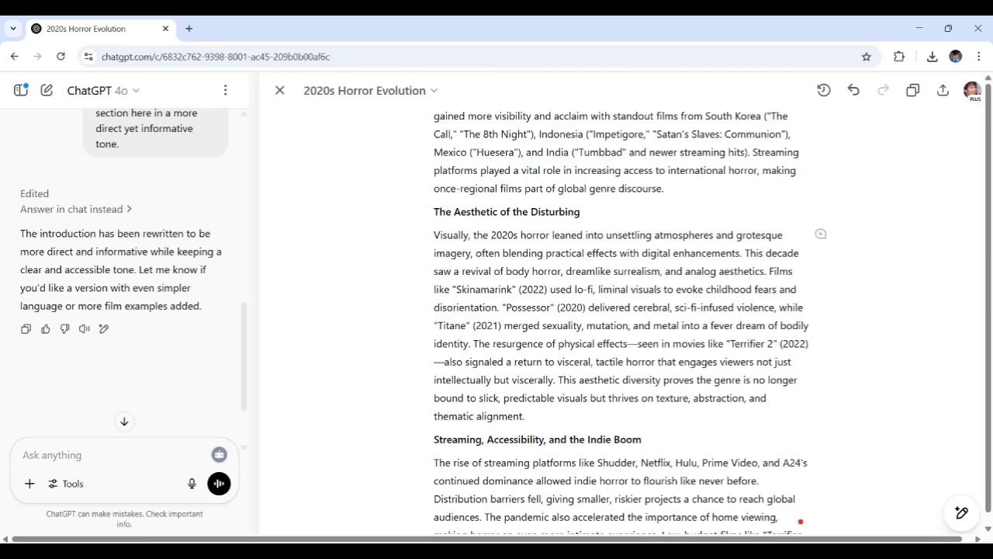
# - Submit an edit request on the paragraph under "The Aesthetic of the Disturbing": "Refine this paragraph into bullet points to highlight subtopics."
pyautogui.moveTo(524, 416); pyautogui.dragTo(432, 243)
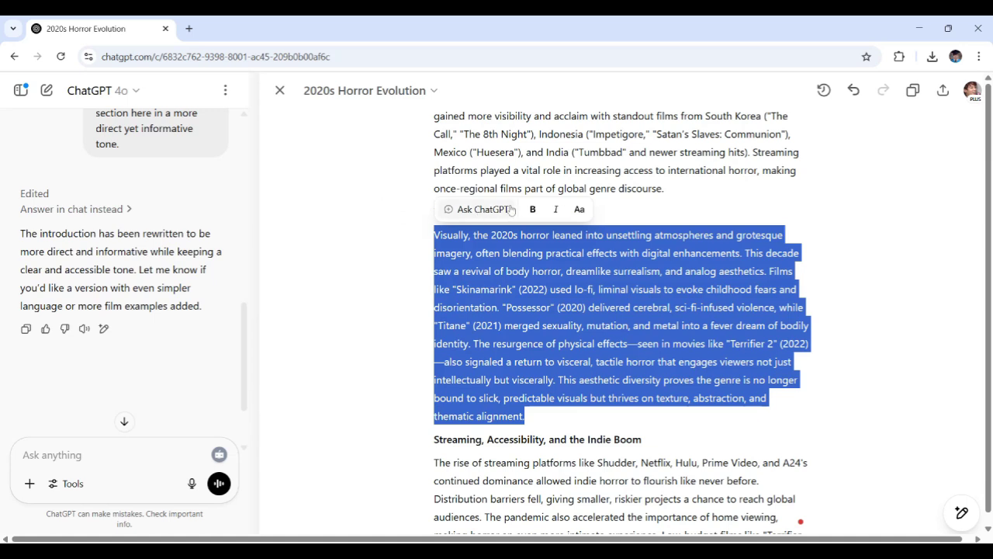
pyautogui.click(482, 209)
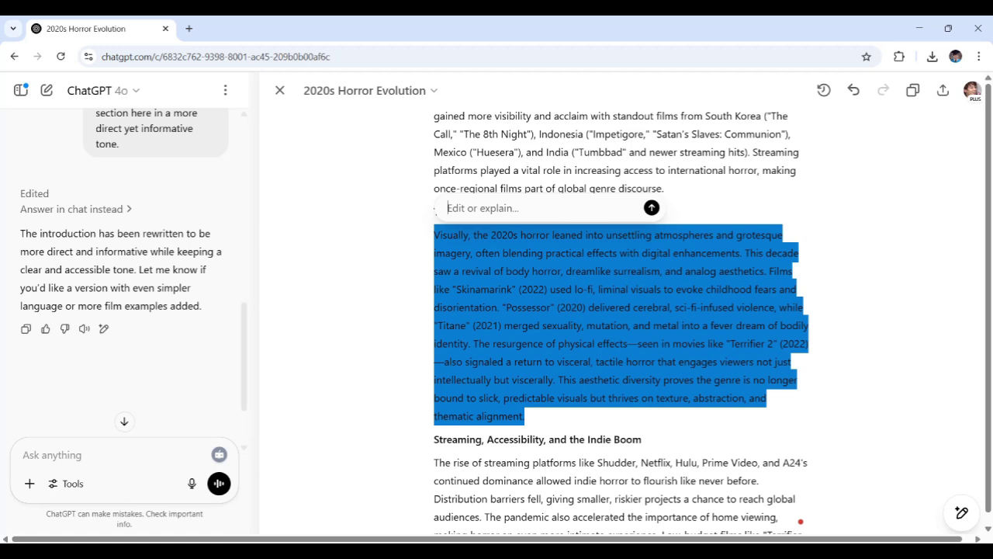
pyautogui.write('Refine this paragraph into bullet points to highlight examples or subtopics.')
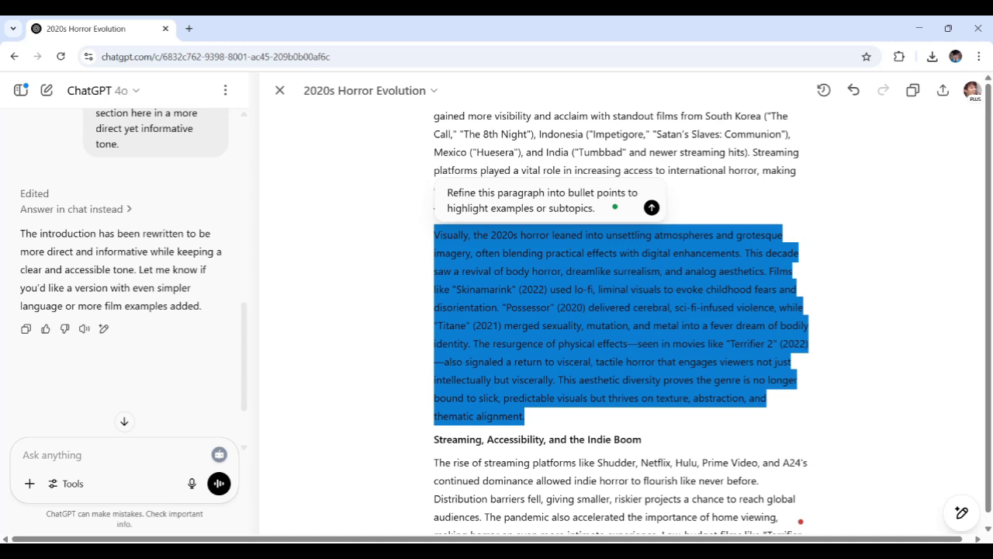
pyautogui.moveTo(490, 208); pyautogui.dragTo(549, 208)
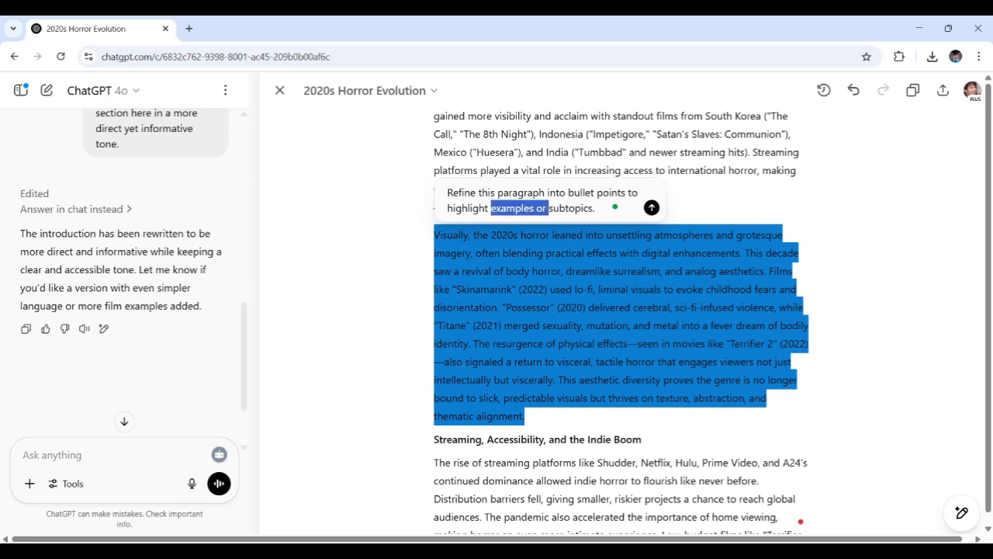
pyautogui.press('BackSpace')
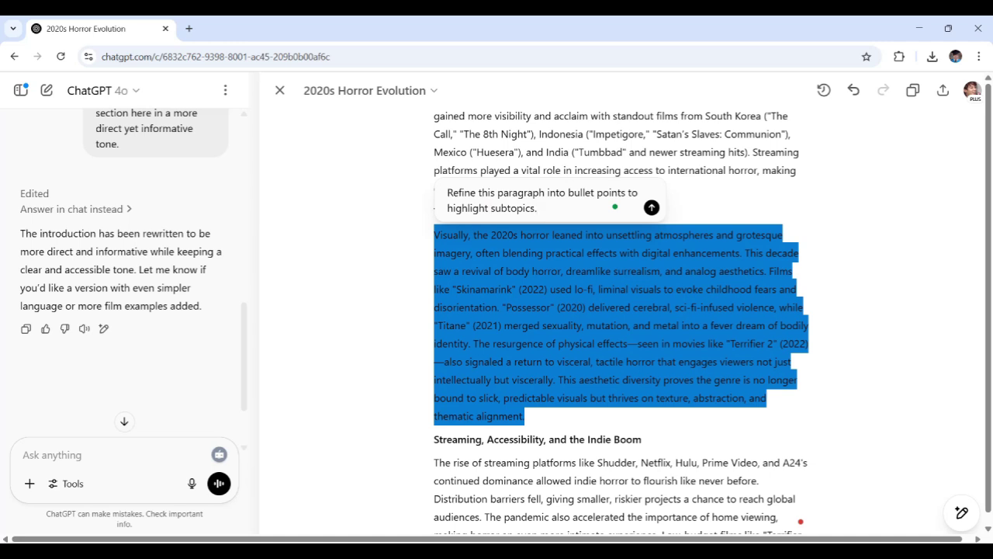
pyautogui.click(652, 208)
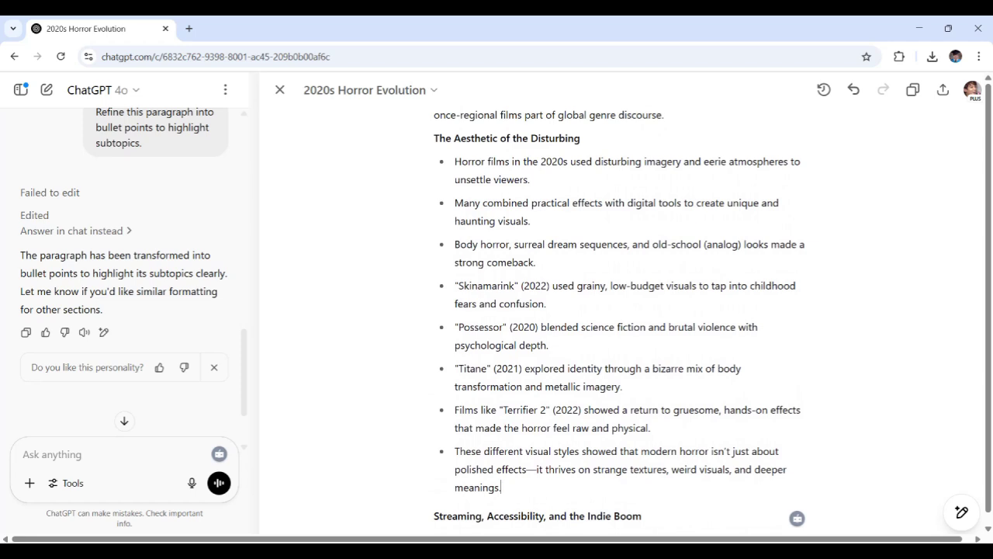
# - Submit an edit request on the "Streaming, Accessibility, and the Indie Boom" text from "Low-budget films" to its end: "Refine this paragraph into bullet points to highlight examples"
pyautogui.scroll(1, 564, 218)
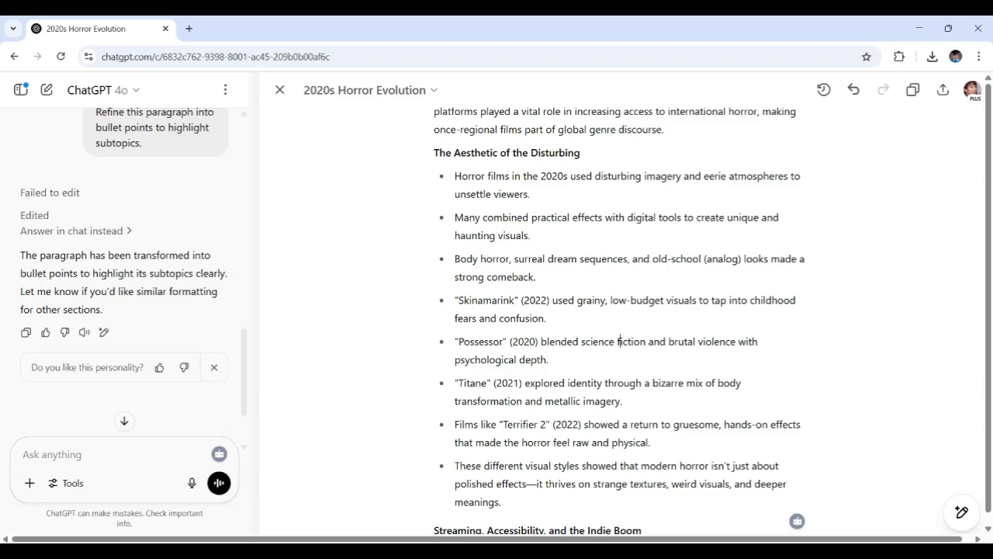
pyautogui.scroll(5, 619, 342)
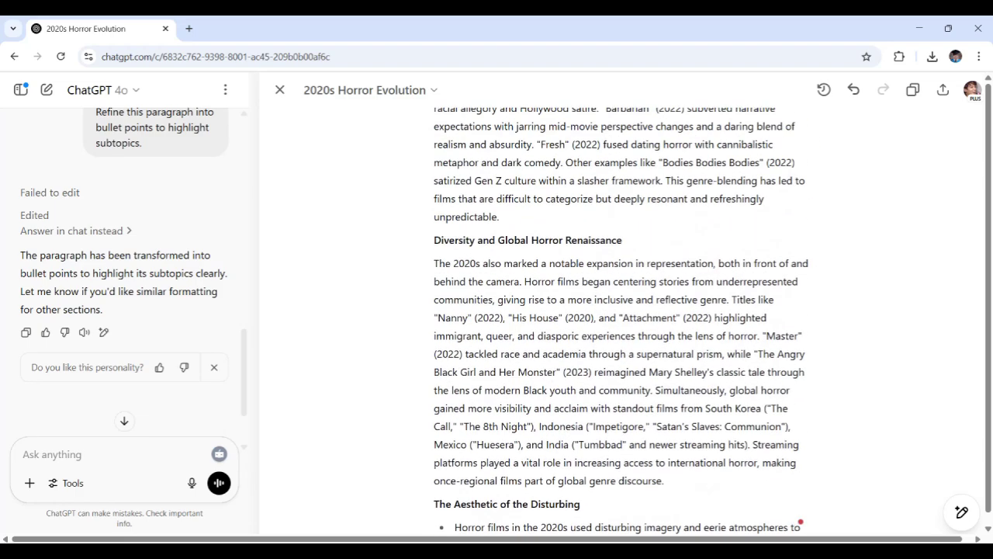
pyautogui.scroll(-9, 588, 300)
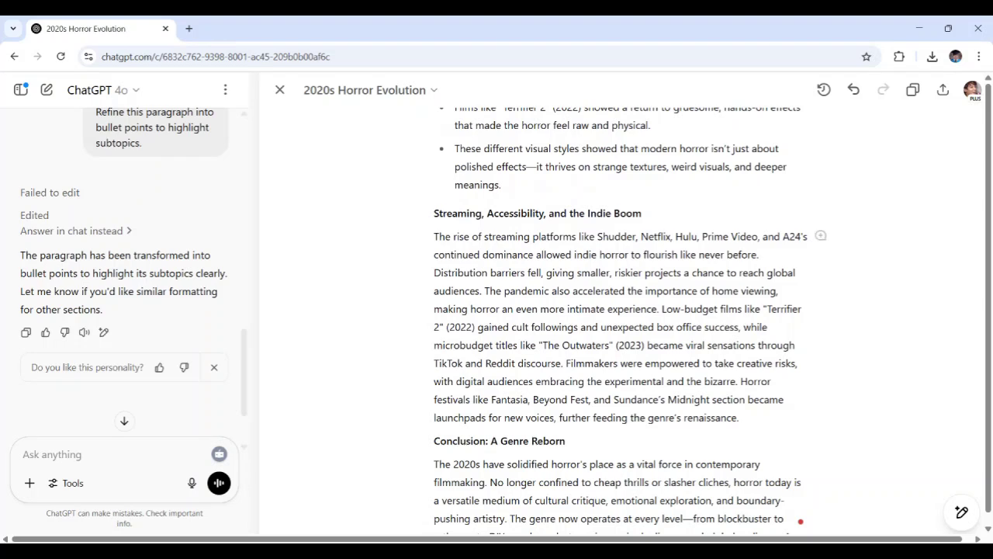
pyautogui.moveTo(740, 417); pyautogui.dragTo(661, 308)
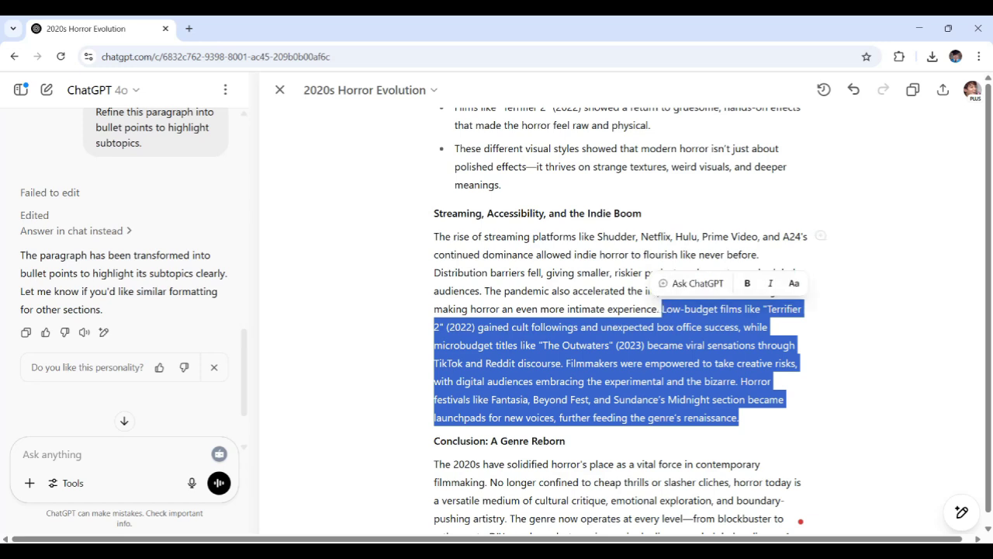
pyautogui.click(691, 283)
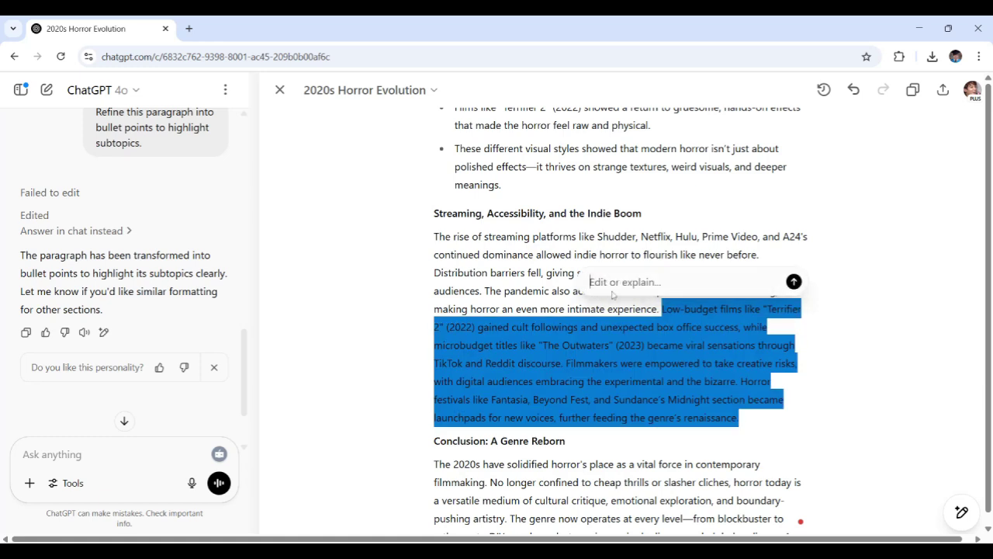
pyautogui.write('Refine this paragraph into bullet points to highlight examples or subtopics.')
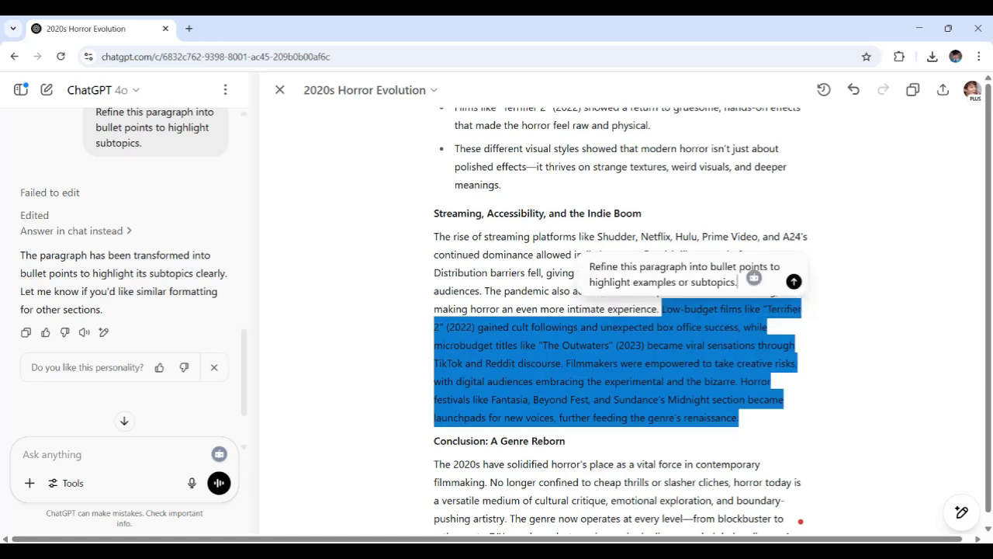
pyautogui.moveTo(677, 283); pyautogui.dragTo(735, 286)
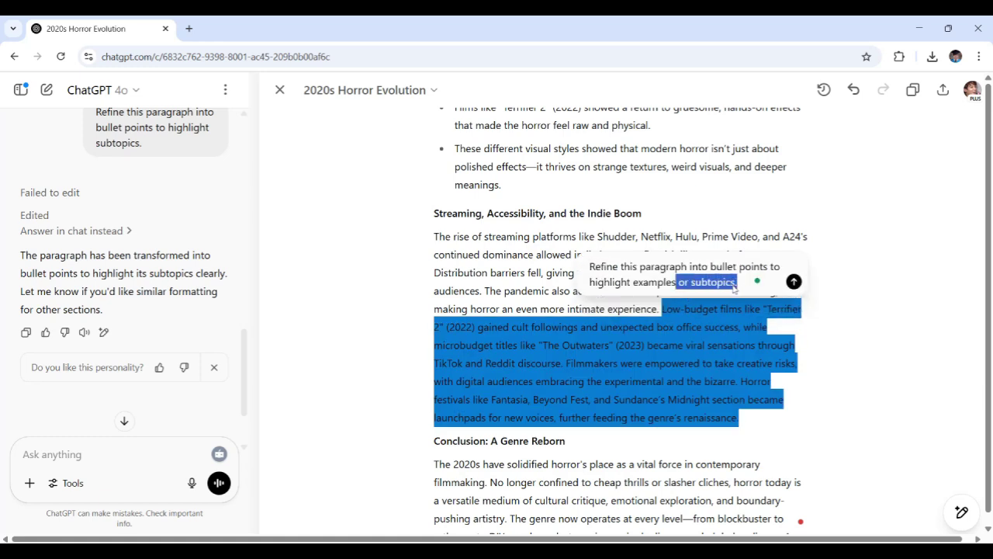
pyautogui.press('BackSpace')
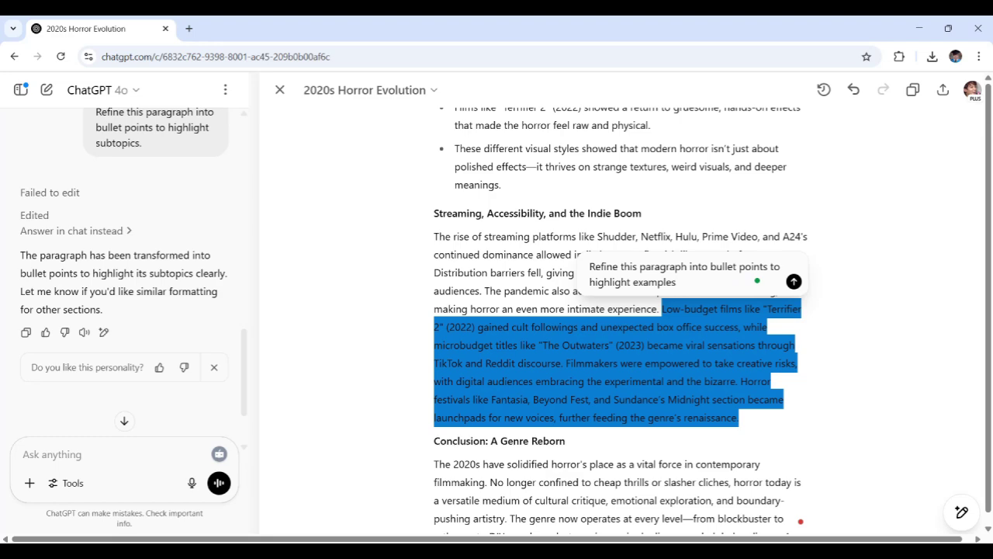
pyautogui.press('Return')
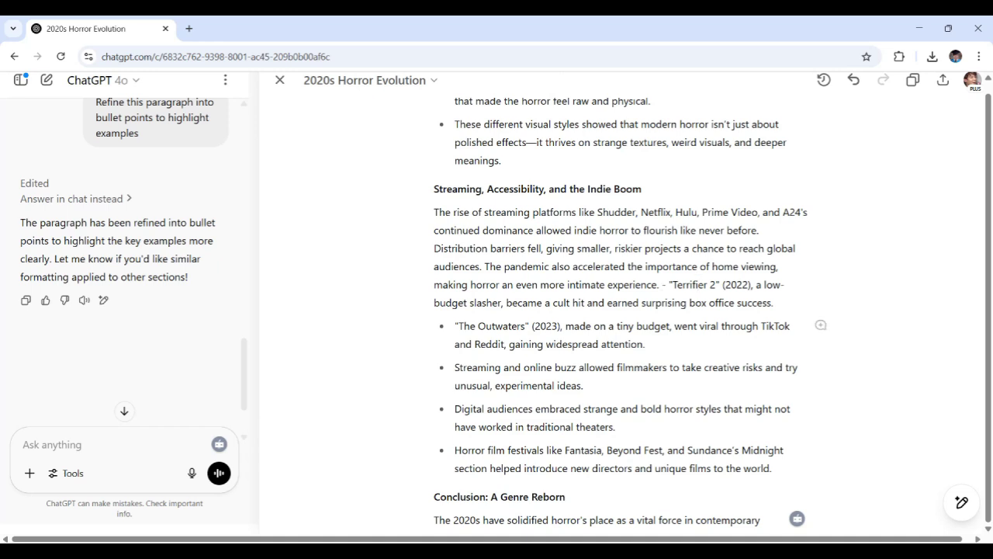
# - Move the "Terrifier 2" sentence in the streaming section onto its own line above the bullet list
pyautogui.press('BackSpace')
pyautogui.press('Return')
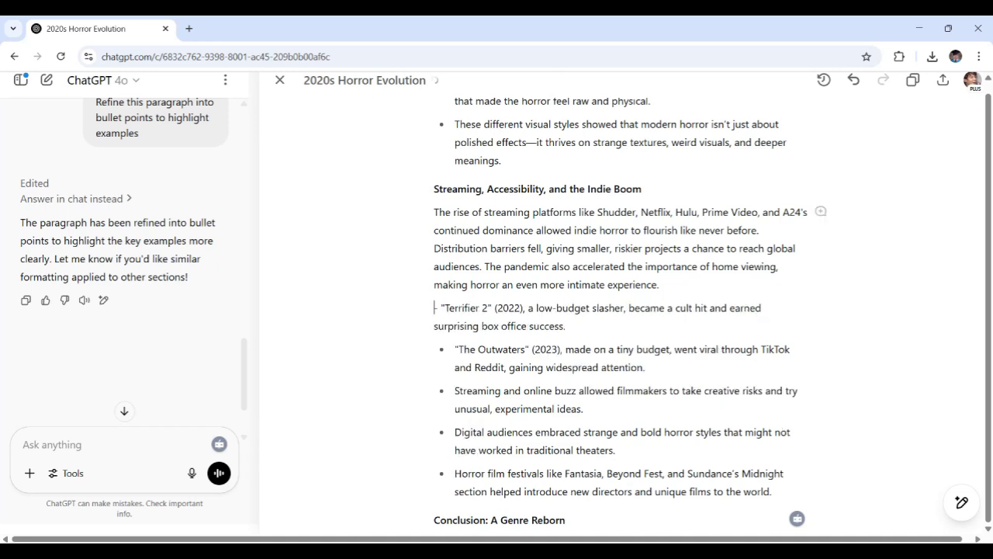
pyautogui.click(455, 349)
pyautogui.click(420, 347)
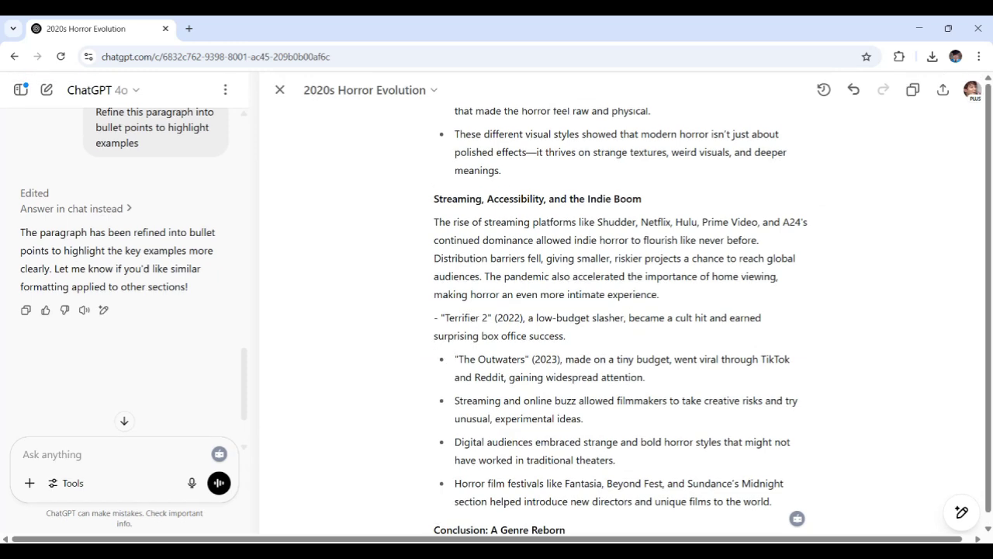
pyautogui.click(434, 321)
# - Show the tracked changes and step back one version to compare the wording of the streaming section
pyautogui.click(827, 91)
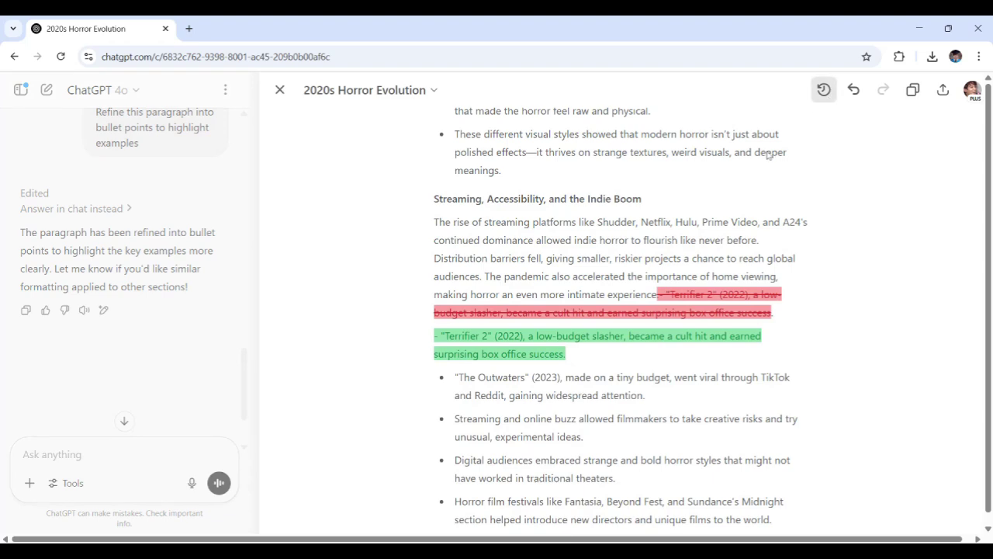
pyautogui.click(858, 92)
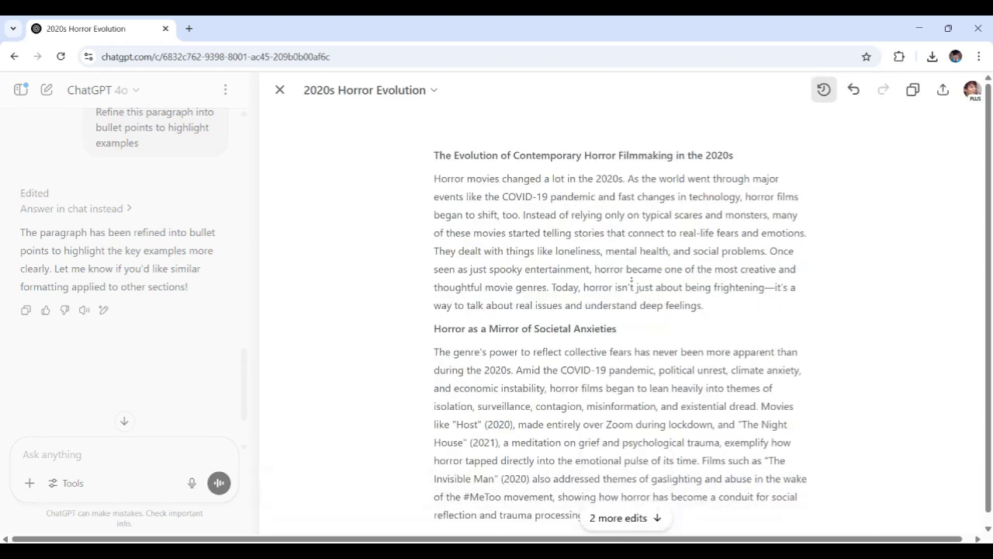
pyautogui.scroll(-2, 627, 267)
pyautogui.click(644, 517)
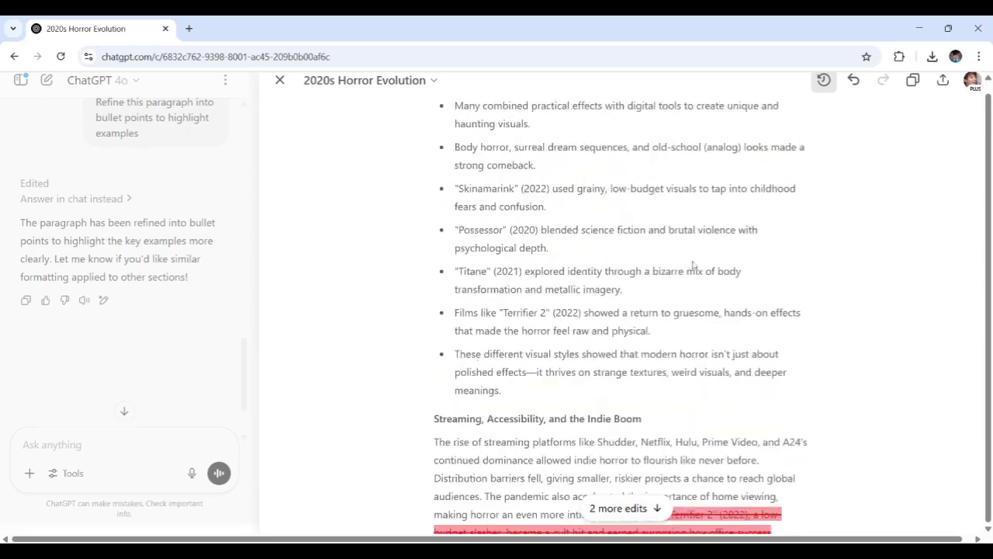
pyautogui.click(854, 84)
pyautogui.scroll(-10, 696, 324)
pyautogui.scroll(4, 703, 330)
pyautogui.scroll(-1, 712, 339)
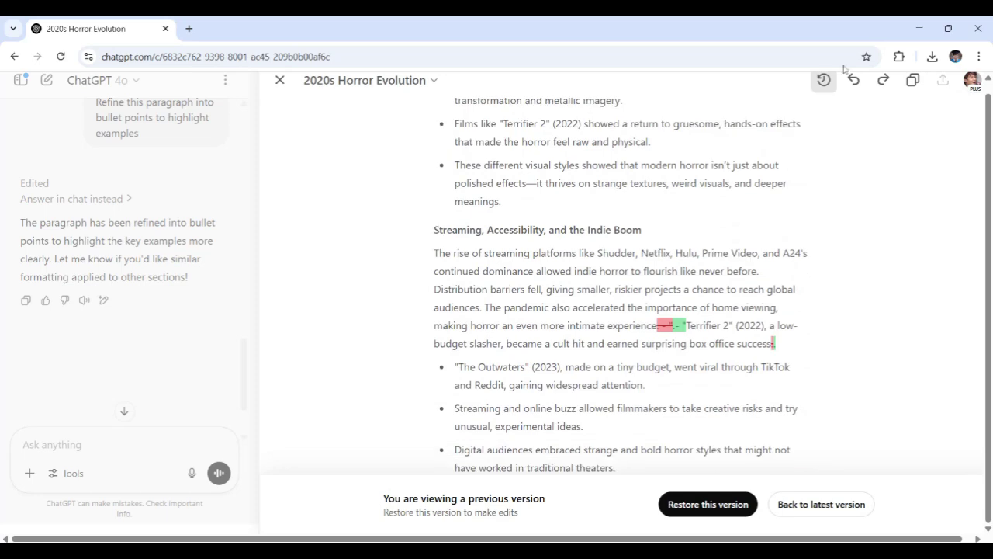
# - Step back to the streaming section's version before the bullet points, return to the latest version, and hide the changes
pyautogui.click(854, 80)
pyautogui.scroll(-2, 705, 254)
pyautogui.scroll(-2, 706, 357)
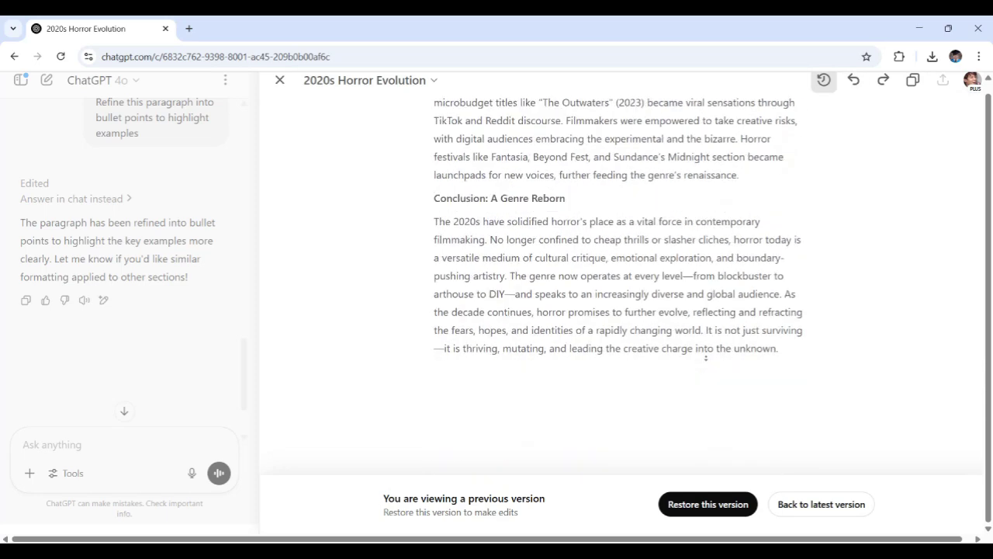
pyautogui.scroll(3, 708, 354)
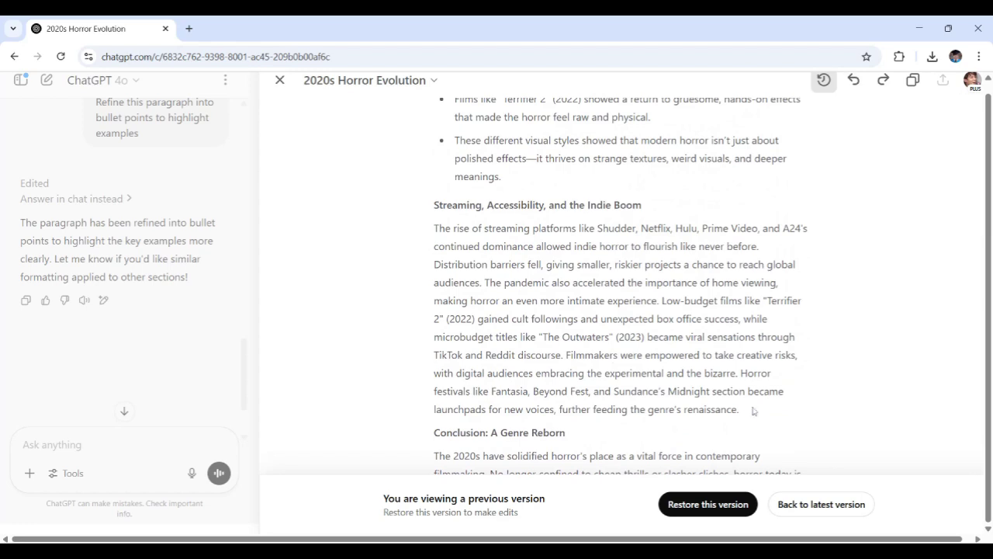
pyautogui.click(885, 87)
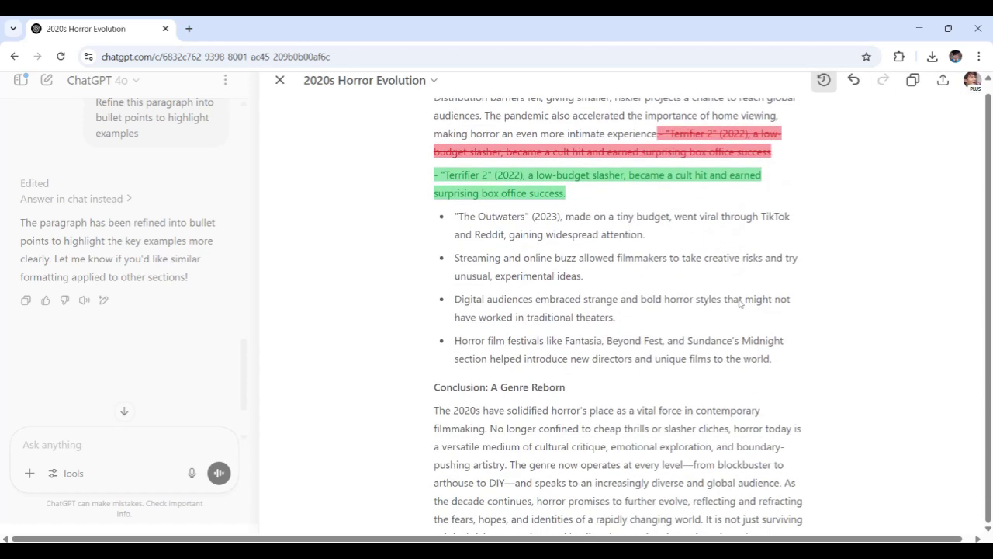
pyautogui.click(824, 80)
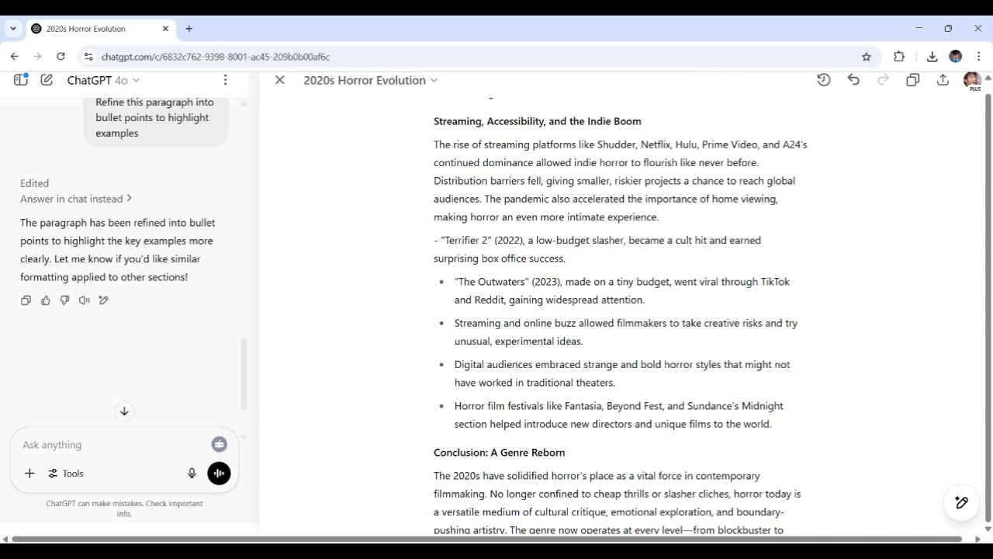
# - Review the bullet points in "The Aesthetic of the Disturbing" and "Streaming, Accessibility, and the Indie Boom" sections
pyautogui.scroll(5, 589, 273)
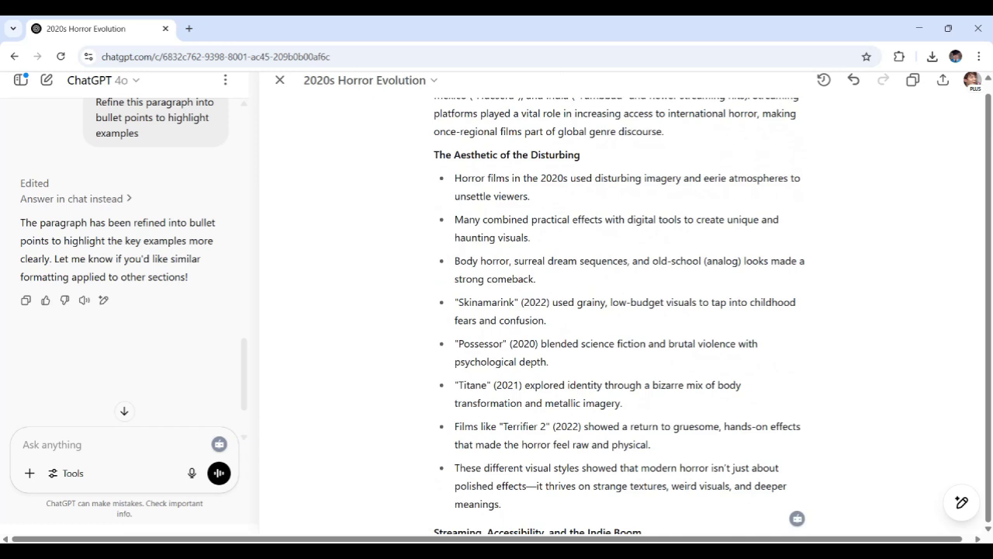
pyautogui.scroll(-5, 797, 518)
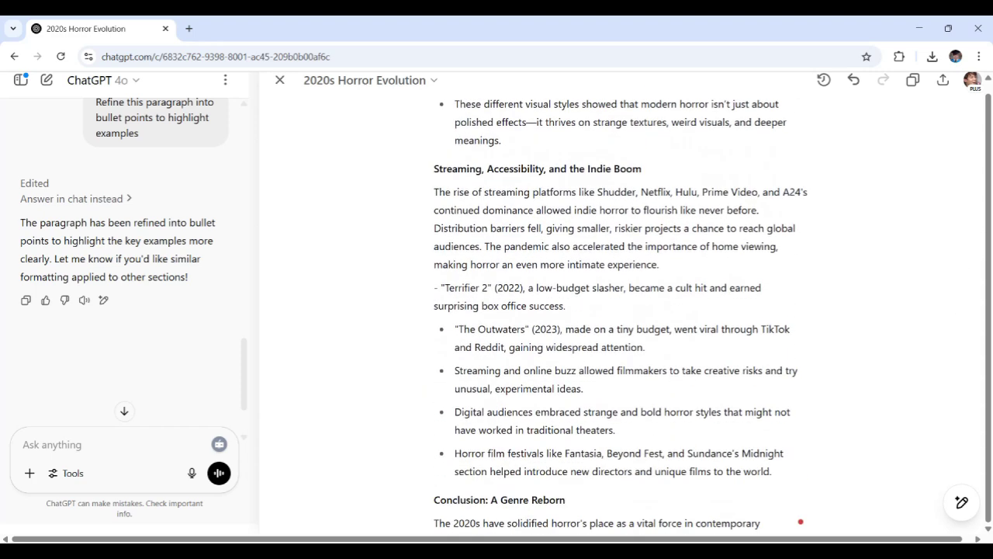
pyautogui.scroll(-1, 800, 521)
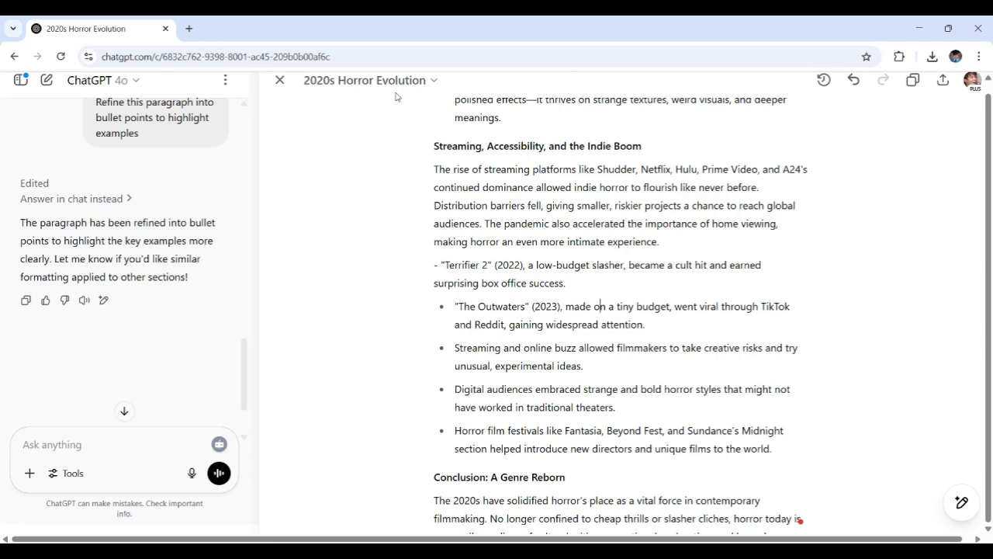
pyautogui.scroll(5, 800, 521)
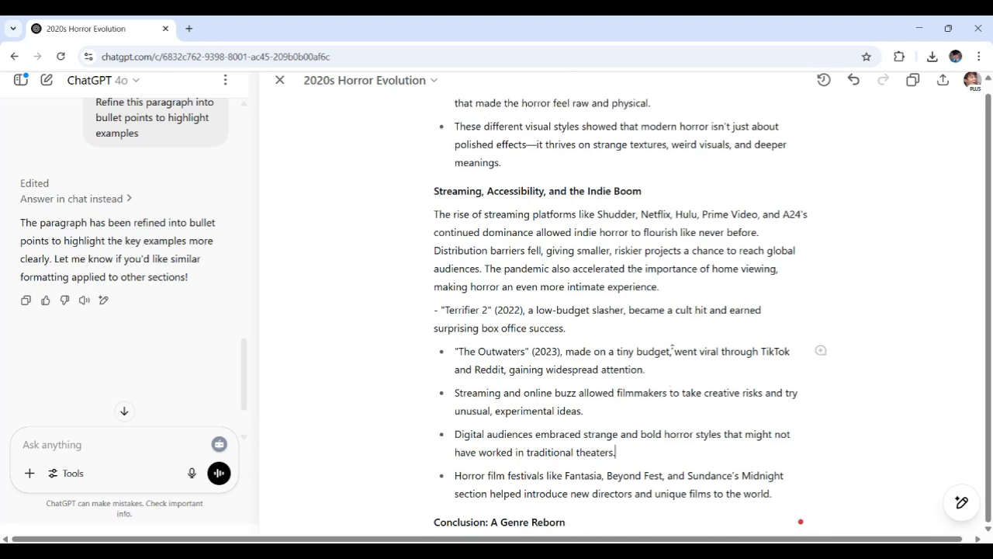
pyautogui.scroll(2, 800, 521)
pyautogui.scroll(-5, 800, 521)
pyautogui.scroll(-1, 801, 522)
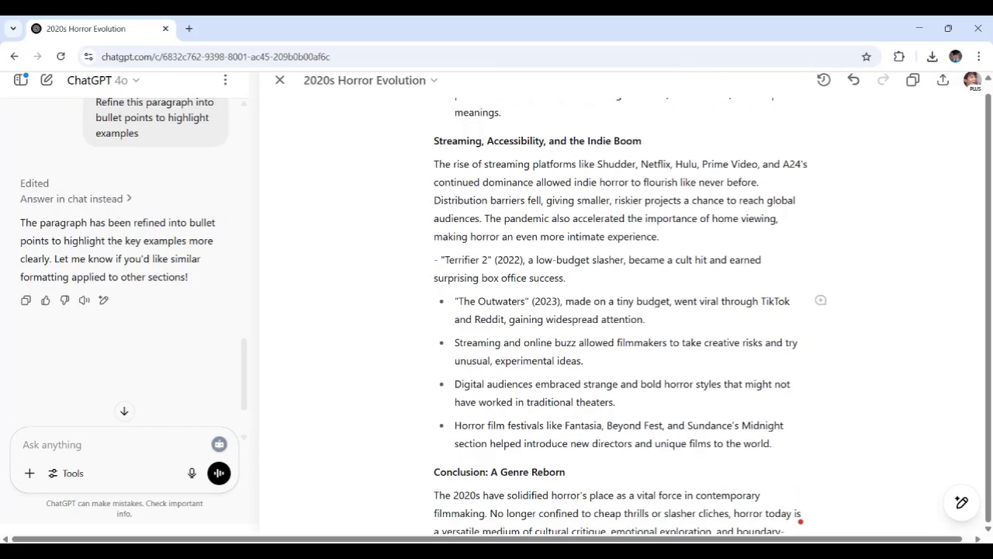